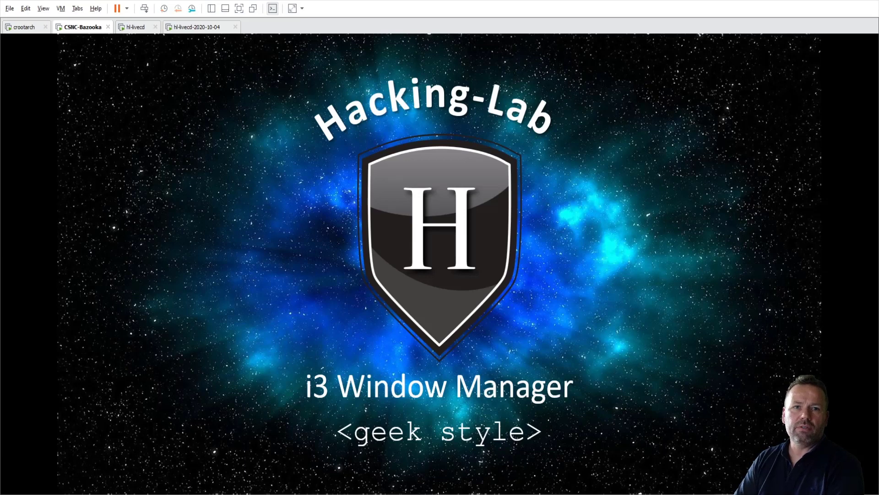
Advance from the i3 title slide to the Hacking-Lab LiveCD xfce4 slide.
{"action": "key", "text": "Right"}
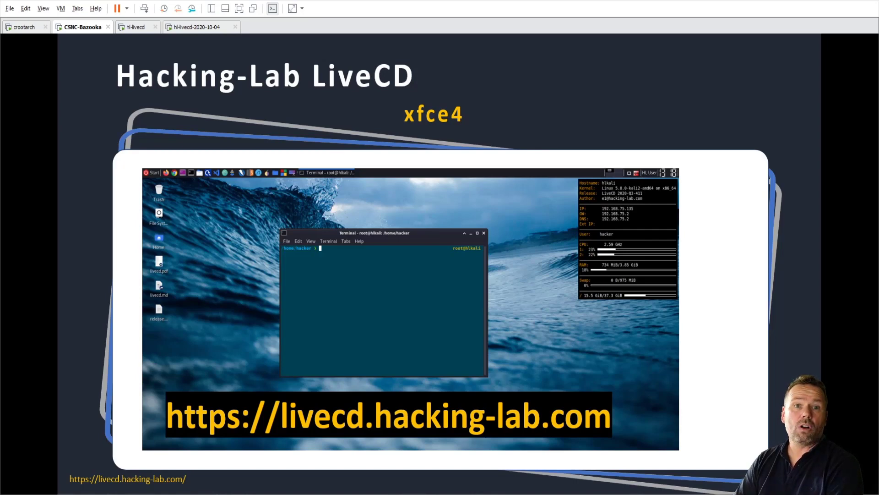
Step through the i3 login slide, its session-menu and credentials callouts, to the tiled-windows slide.
{"action": "key", "text": "Right"}
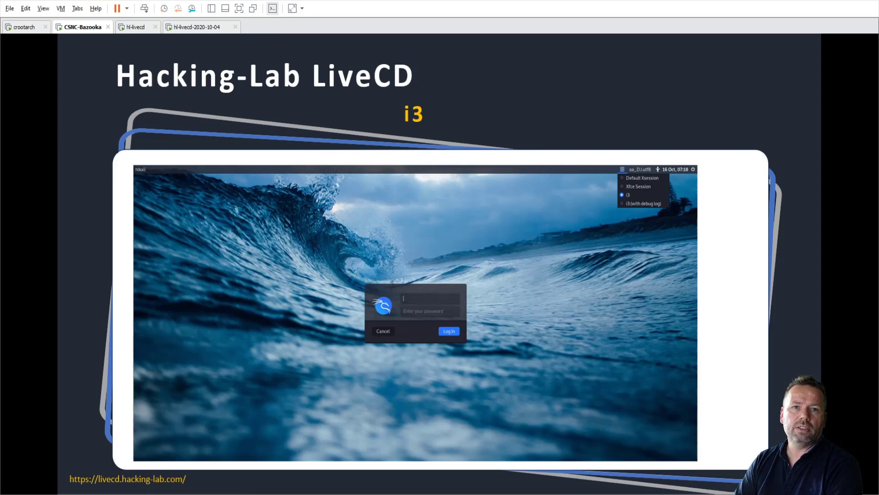
{"action": "key", "text": "Right"}
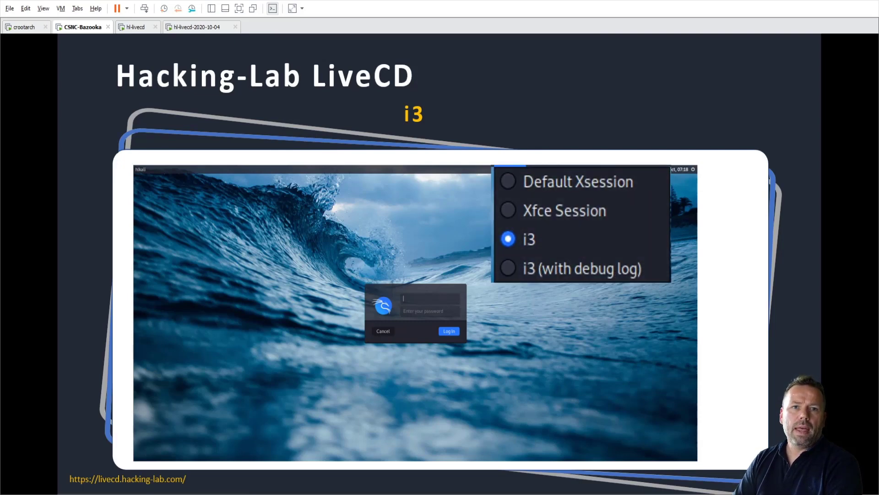
{"action": "key", "text": "Right"}
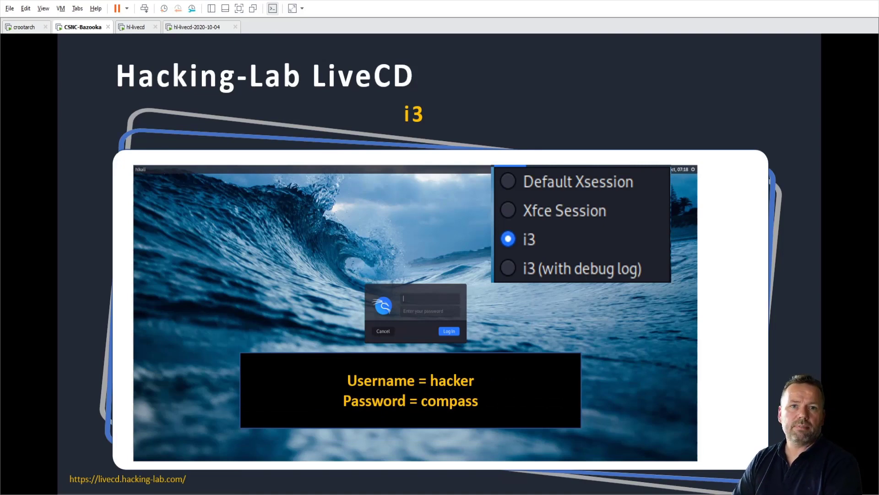
{"action": "key", "text": "Right"}
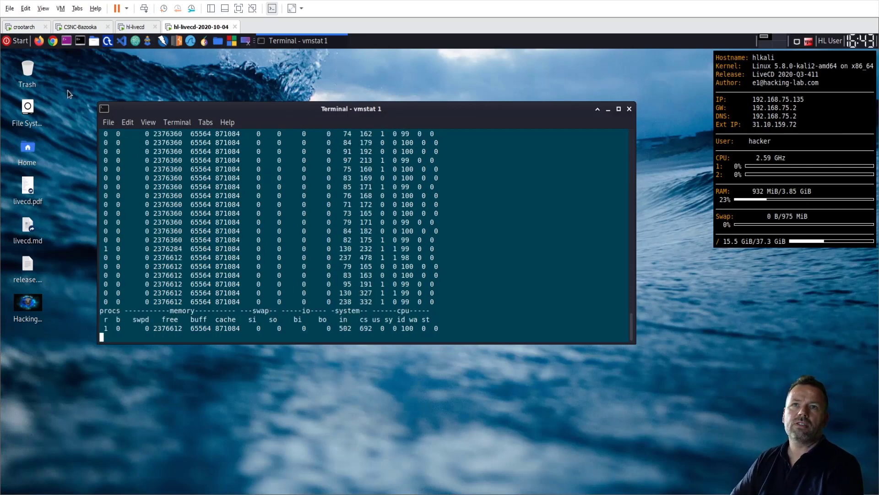
Log out of the HL User Xfce session from the panel's user menu and confirm.
{"action": "left_click", "coordinate": [17, 41]}
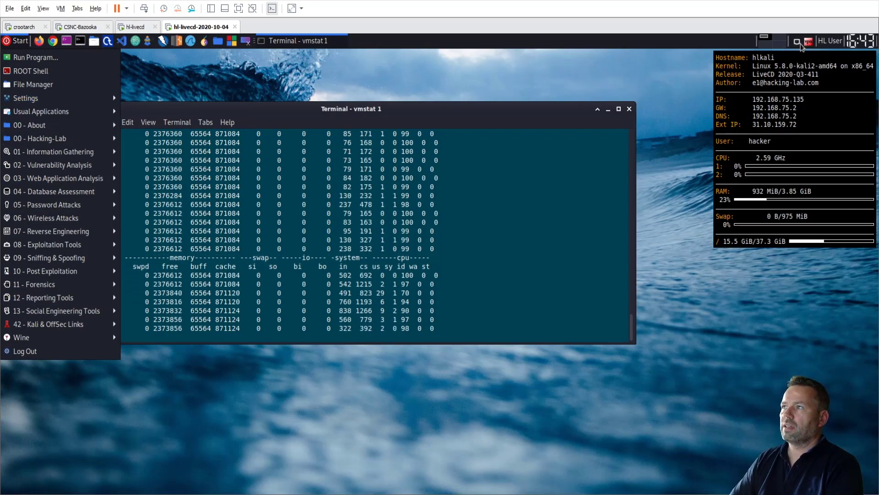
{"action": "left_click", "coordinate": [832, 45]}
{"action": "left_click", "coordinate": [832, 44]}
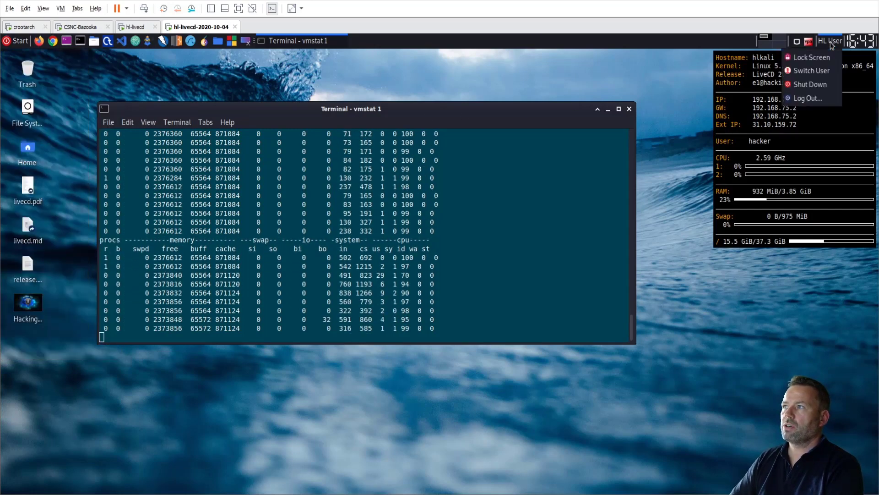
{"action": "left_click", "coordinate": [809, 98]}
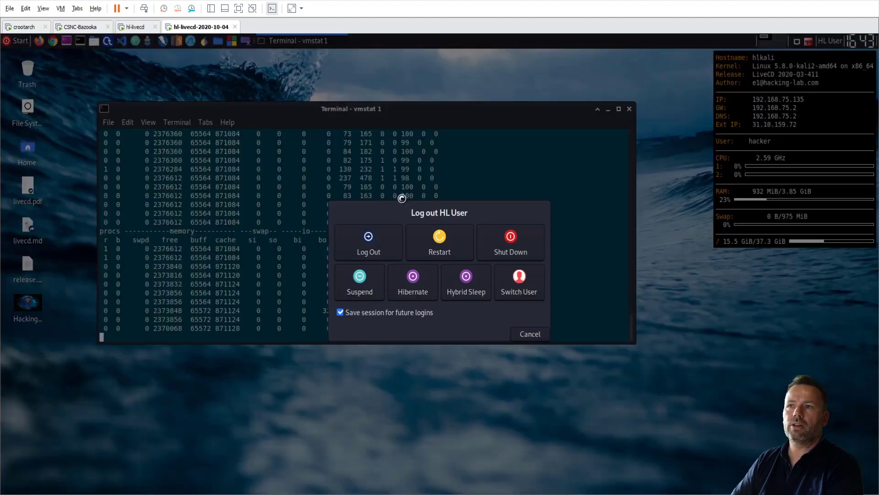
{"action": "left_click", "coordinate": [368, 249]}
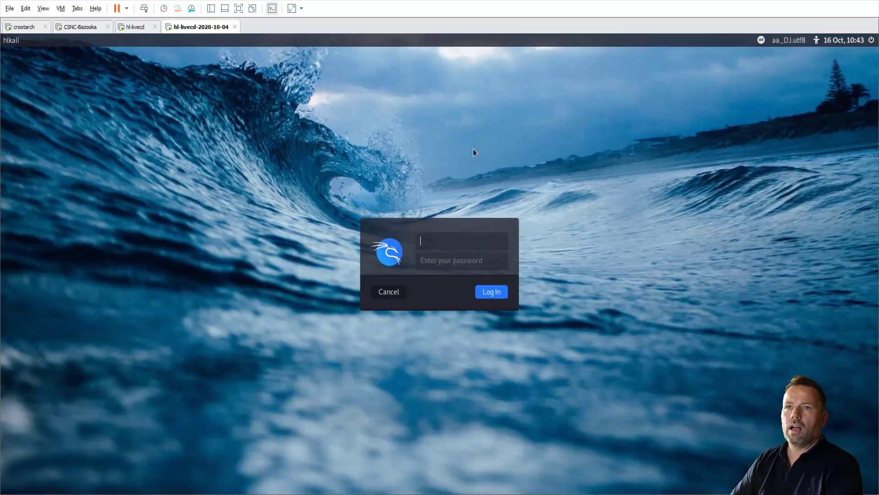
Choose the i3 session and log in with the LiveCD username and password.
{"action": "left_click", "coordinate": [763, 42]}
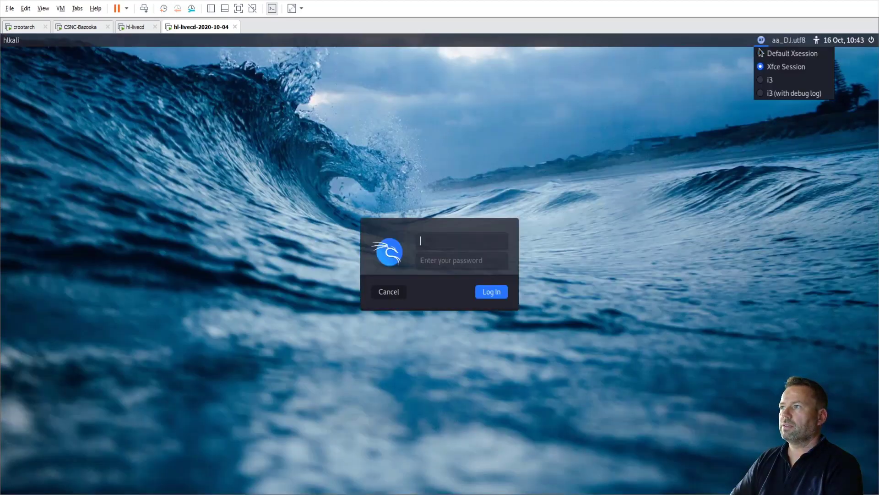
{"action": "left_click", "coordinate": [762, 81]}
{"action": "left_click", "coordinate": [432, 243]}
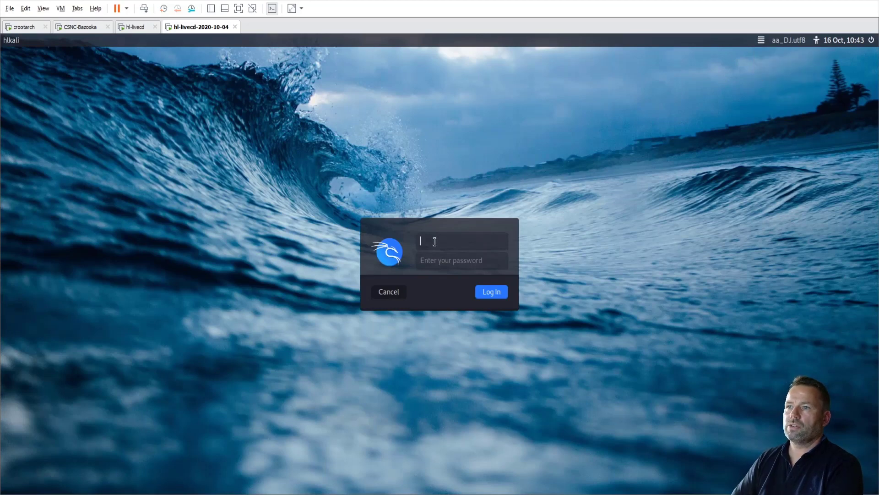
{"action": "type", "text": "hacker"}
{"action": "key", "text": "Tab"}
{"action": "type", "text": "hacker"}
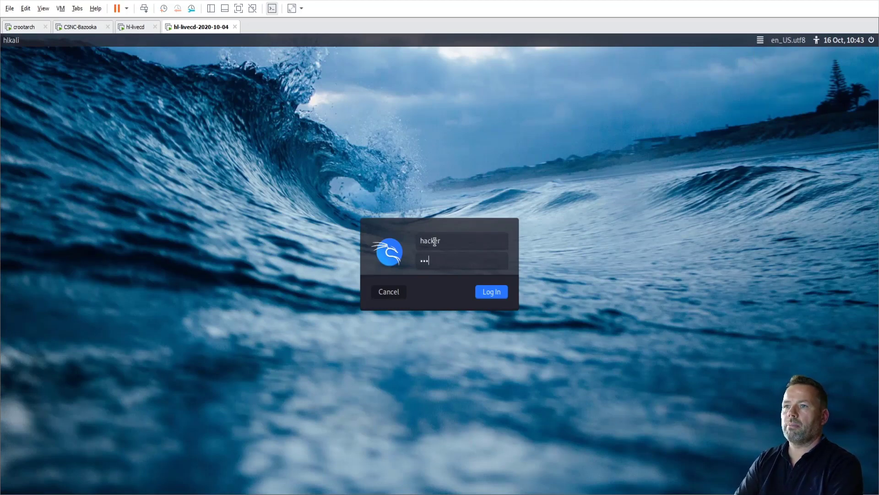
{"action": "key", "text": "Return"}
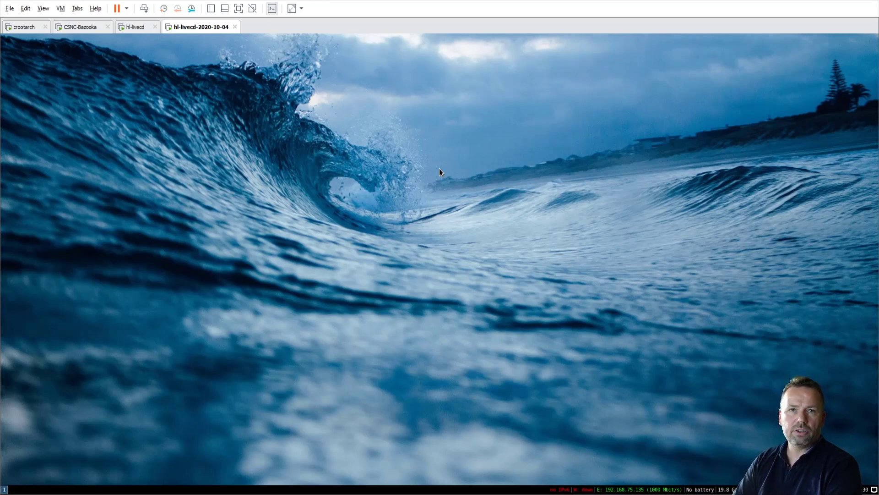
Open seven terminals: three full-height columns plus a right column of four stacked terminals.
{"action": "key", "text": "super+Return"}
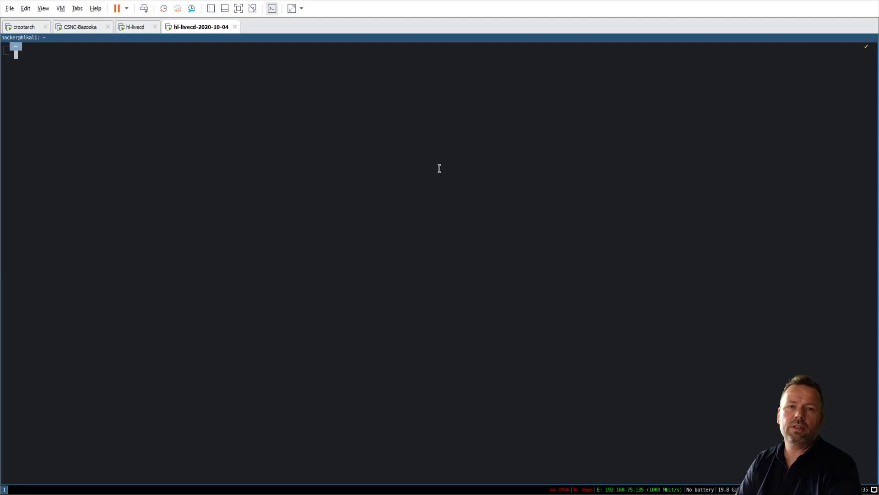
{"action": "key", "text": "super+Return"}
{"action": "key", "text": "super+Return"}
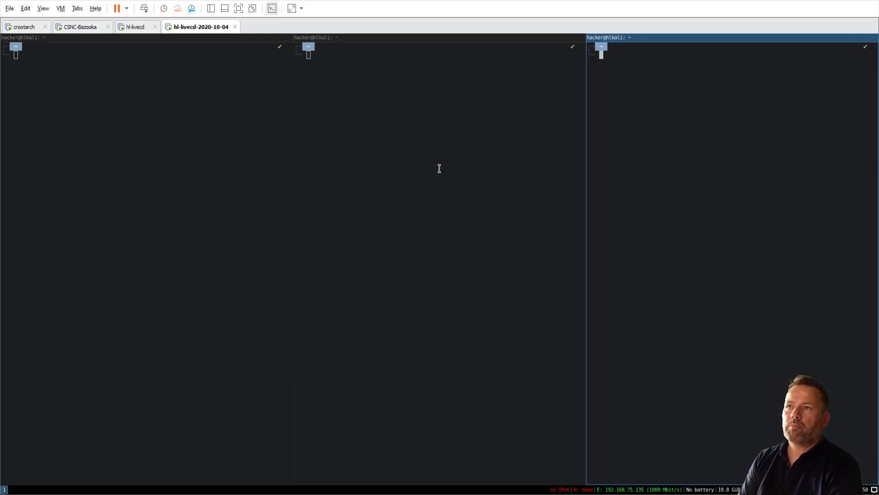
{"action": "key", "text": "super+Return"}
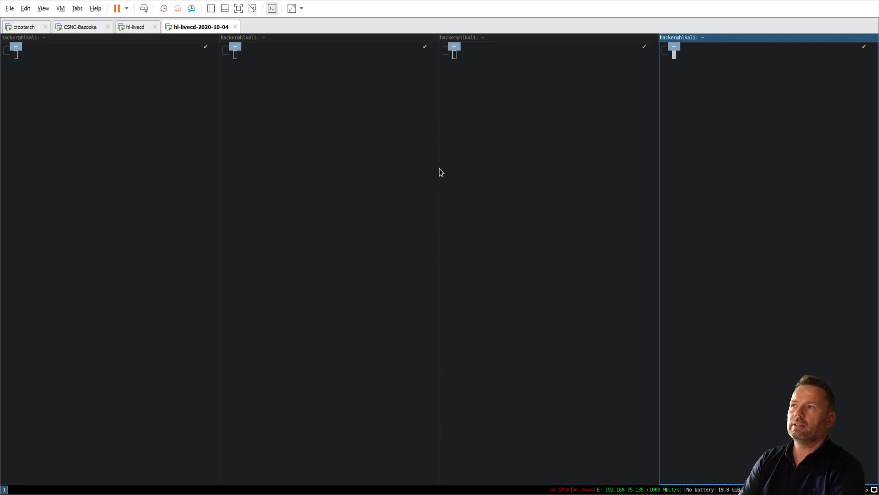
{"action": "key", "text": "super+Return"}
{"action": "key", "text": "super+Return"}
{"action": "key", "text": "super+Return"}
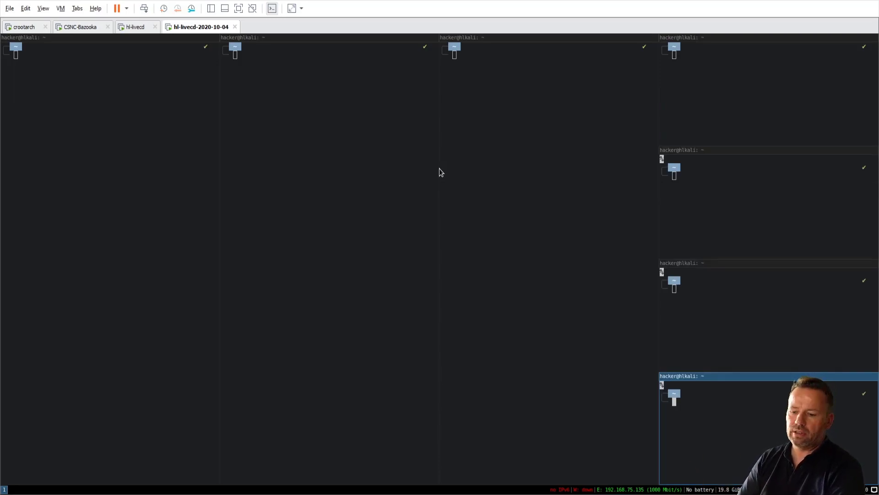
Focus the second-to-last right-column terminal and run vmstat 1 there.
{"action": "key", "text": "super+Left"}
{"action": "key", "text": "super+Left"}
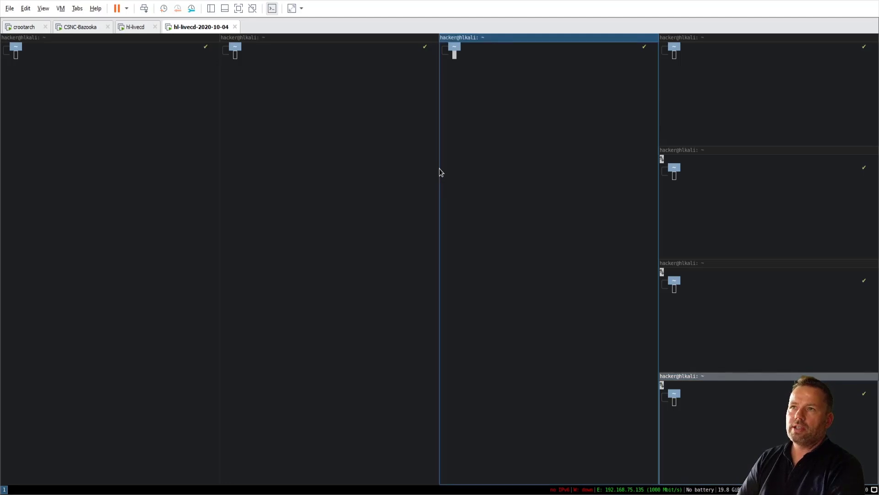
{"action": "key", "text": "super+Left"}
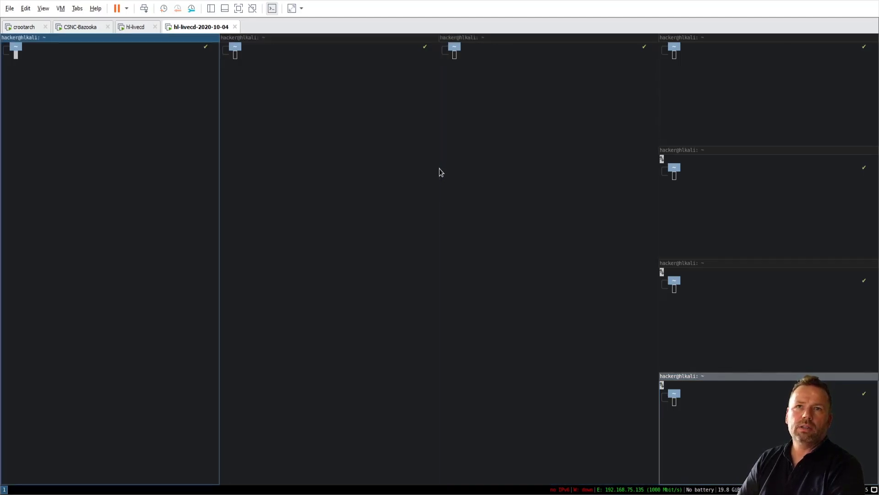
{"action": "key", "text": "super+Right"}
{"action": "key", "text": "super+Right"}
{"action": "key", "text": "super+Right"}
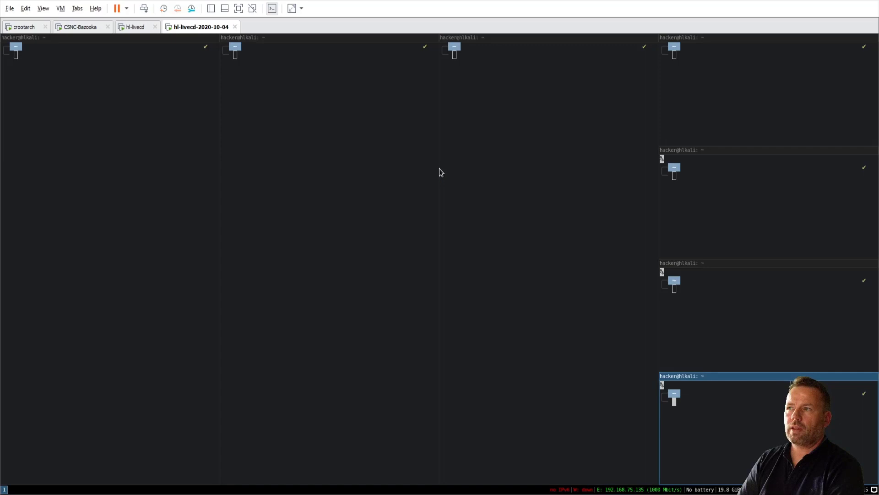
{"action": "key", "text": "super+Up"}
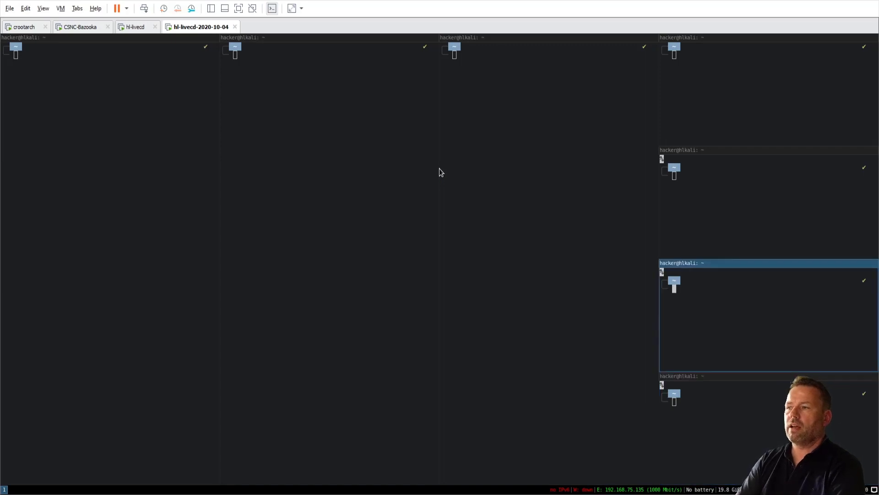
{"action": "type", "text": "vmstata"}
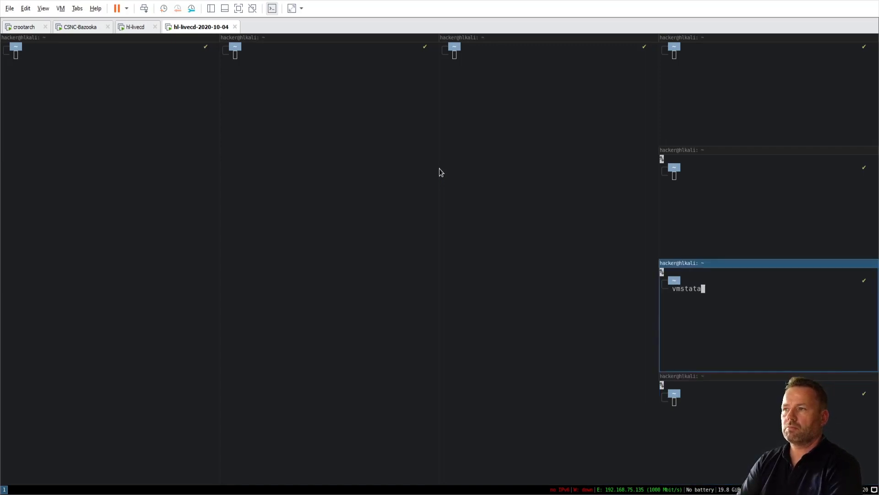
{"action": "key", "text": "BackSpace"}
{"action": "type", "text": "1"}
{"action": "key", "text": "Return"}
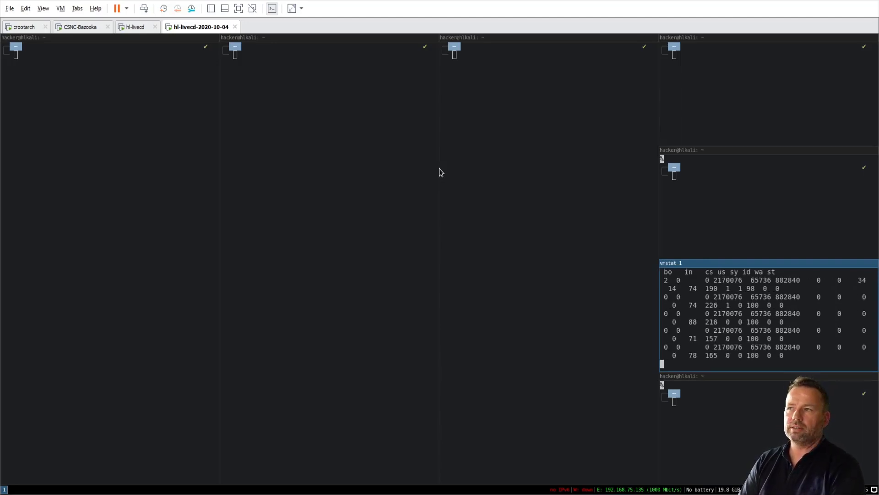
Move the vmstat terminal through the columns and bottom row, ending at the right column's top.
{"action": "key", "text": "super+shift+Left"}
{"action": "key", "text": "super+shift+Left"}
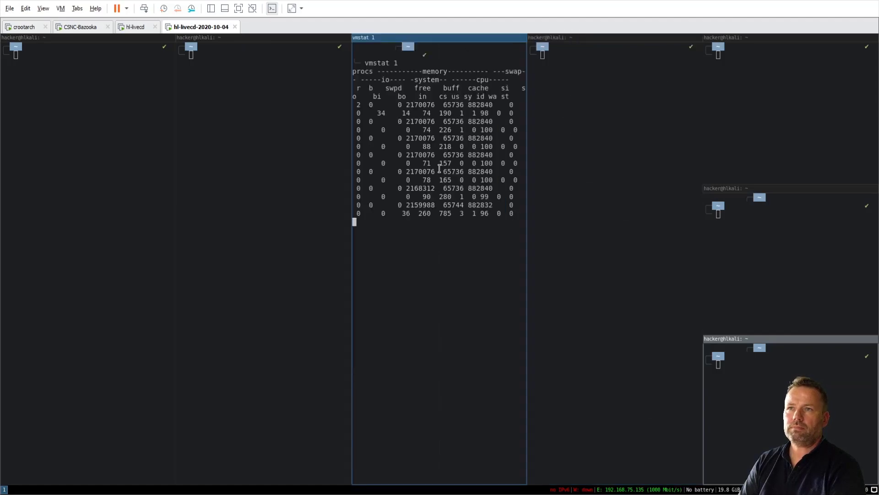
{"action": "key", "text": "super+shift+Left"}
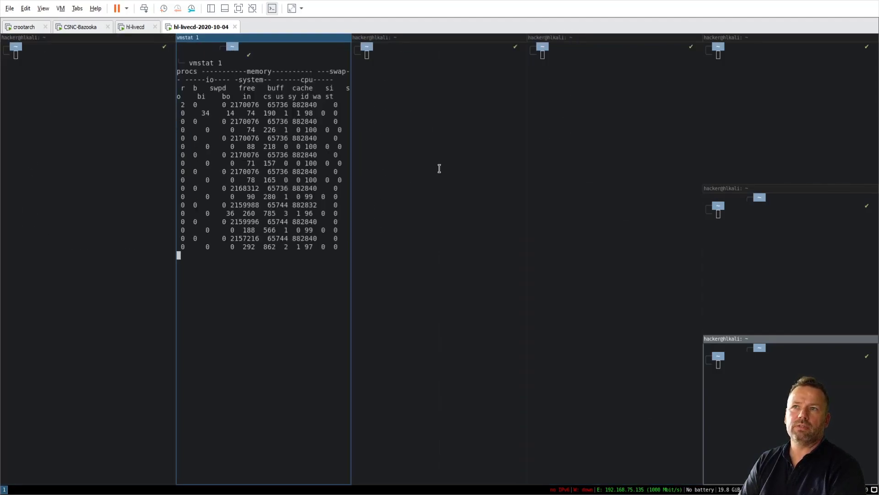
{"action": "key", "text": "super+shift+Down"}
{"action": "key", "text": "super+shift+Right"}
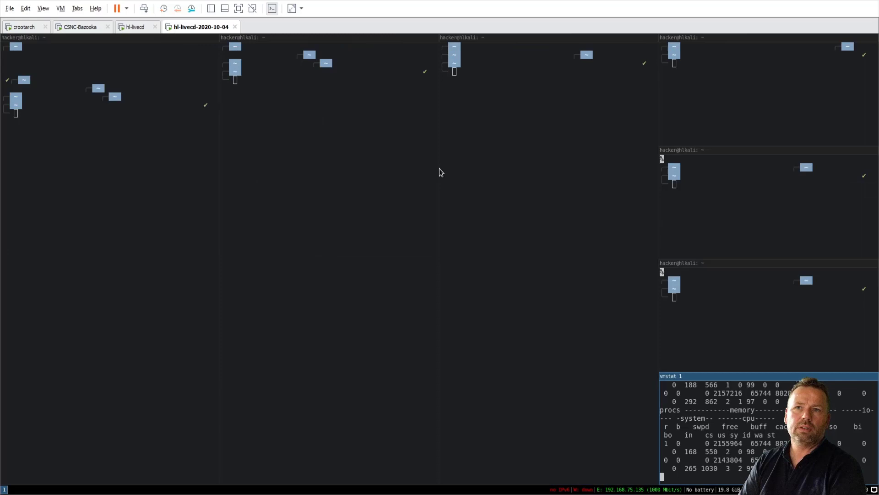
{"action": "key", "text": "super+shift+Up"}
{"action": "key", "text": "super+shift+Up"}
{"action": "key", "text": "super+shift+Up"}
{"action": "key", "text": "super+shift+Up"}
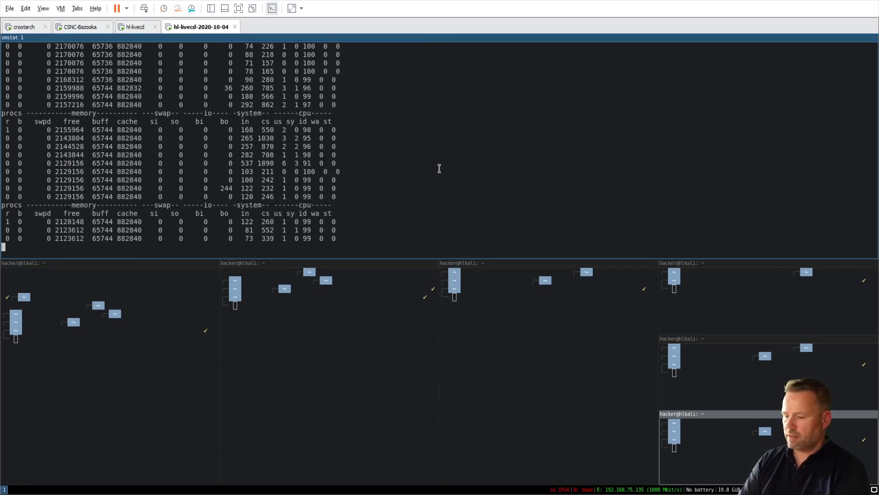
Enlarge the vmstat font two steps, then shrink it two steps to fit more rows.
{"action": "key", "text": "ctrl+plus"}
{"action": "key", "text": "ctrl+plus"}
{"action": "key", "text": "ctrl+plus"}
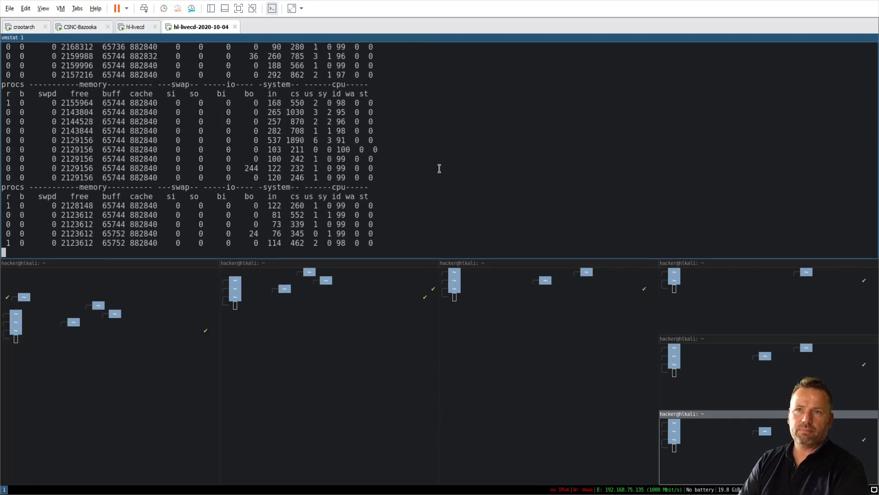
{"action": "key", "text": "ctrl+plus"}
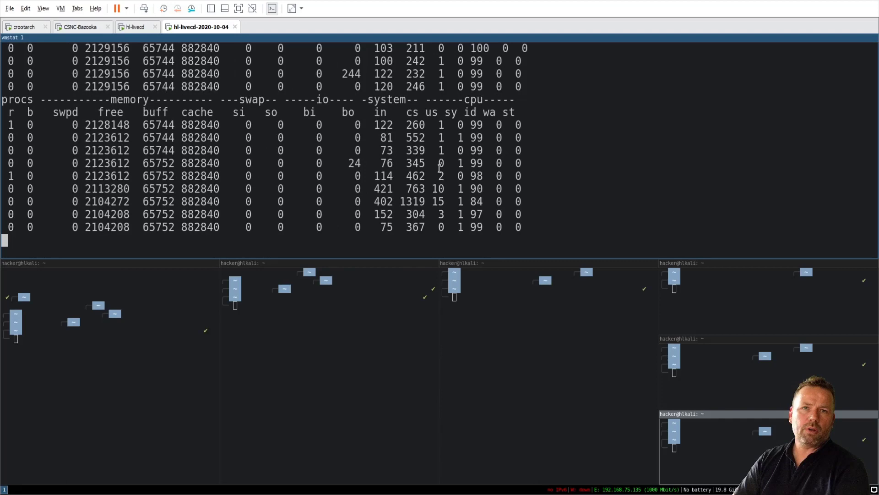
{"action": "key", "text": "ctrl+minus"}
{"action": "key", "text": "ctrl+minus"}
{"action": "key", "text": "ctrl+minus"}
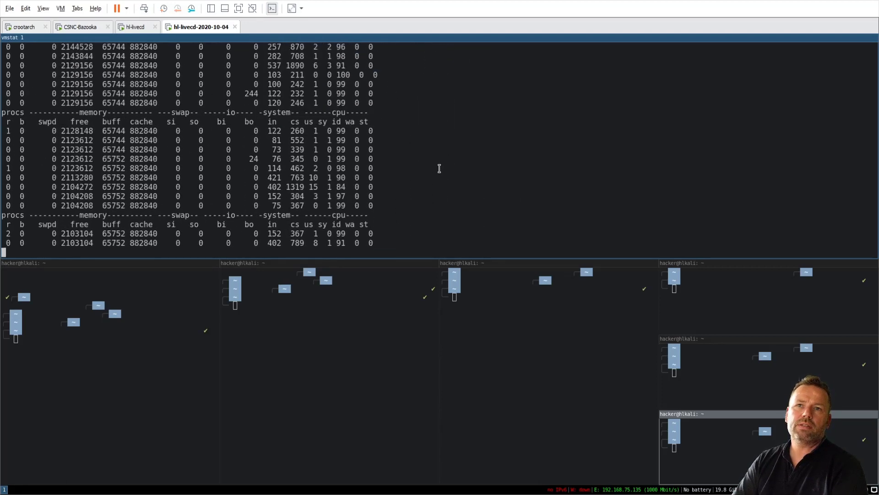
{"action": "key", "text": "ctrl+minus"}
{"action": "key", "text": "ctrl+minus"}
{"action": "key", "text": "ctrl+minus"}
{"action": "key", "text": "ctrl+minus"}
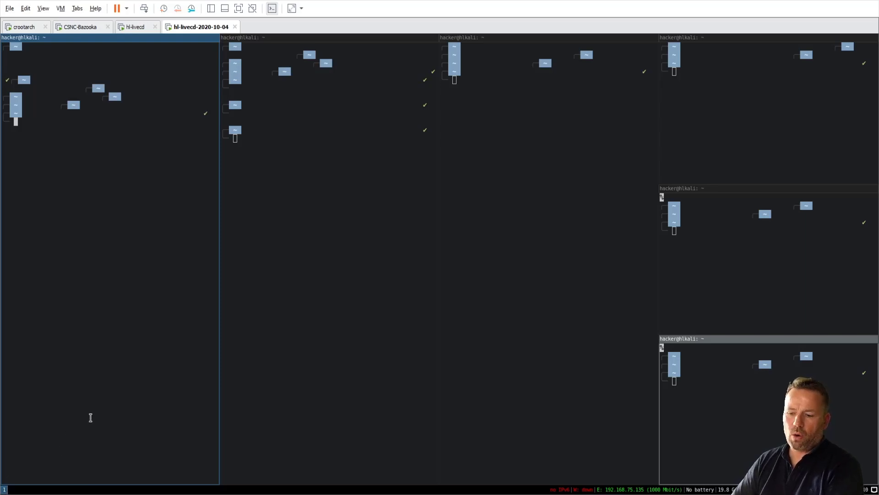
Open two terminals on workspace 2, then switch to the empty workspace 3.
{"action": "key", "text": "super+2"}
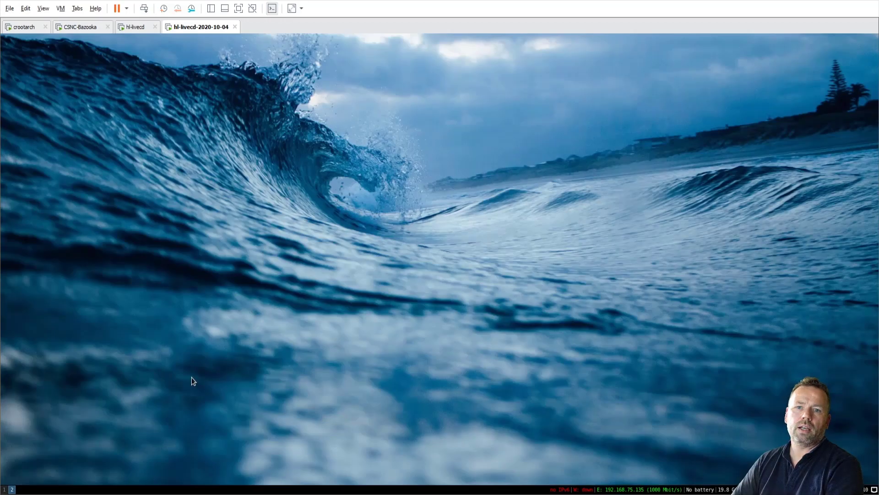
{"action": "key", "text": "super+Return"}
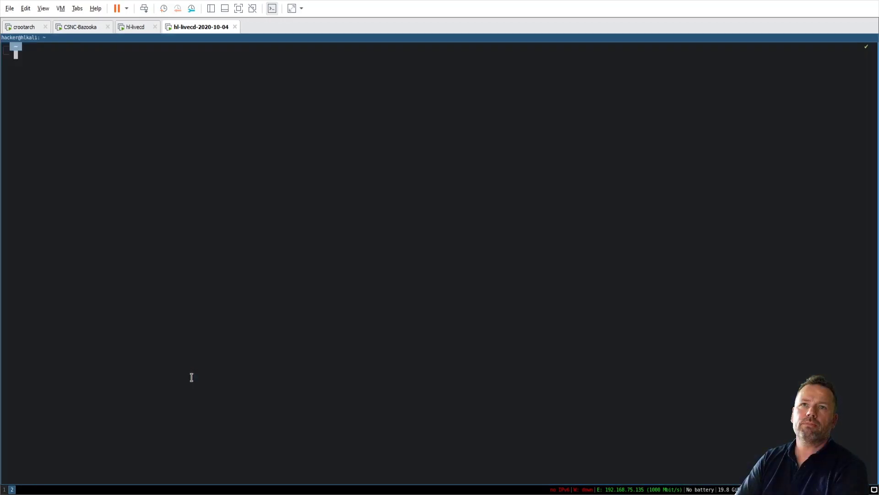
{"action": "key", "text": "super+Return"}
{"action": "key", "text": "super+3"}
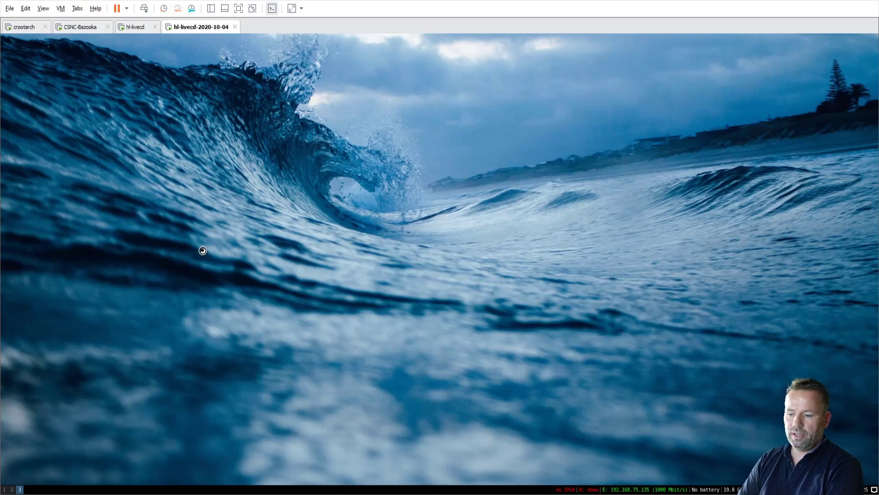
Launch Google Chrome on the Hacking-Lab shop page from the $mod+d launcher.
{"action": "key", "text": "super+d"}
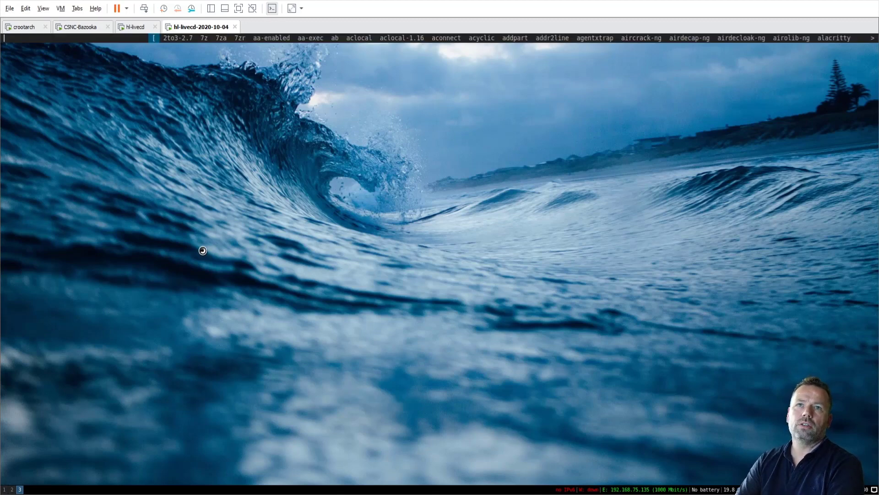
{"action": "type", "text": "fire"}
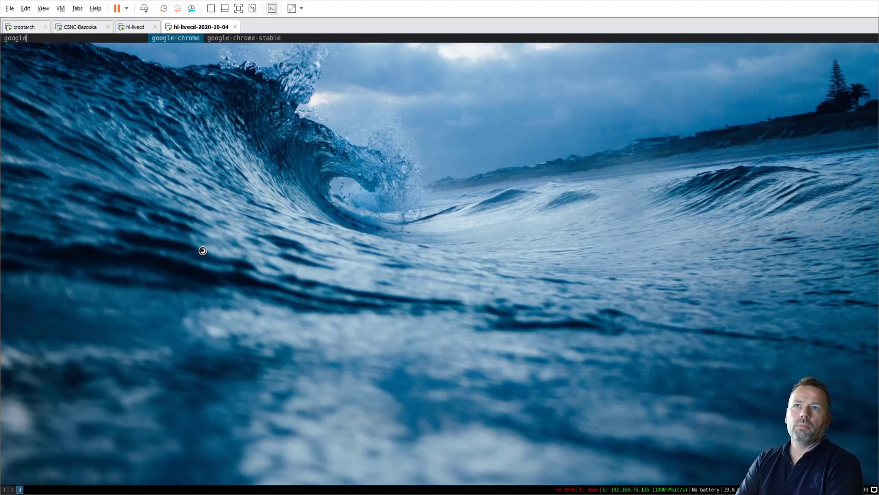
{"action": "key", "text": "Return"}
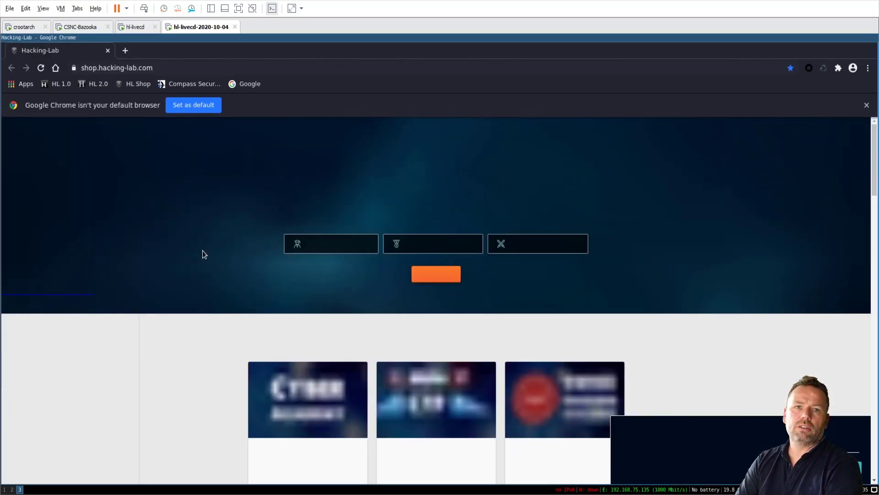
Launch Thunar from the launcher so it tiles beside Chrome.
{"action": "key", "text": "super+d"}
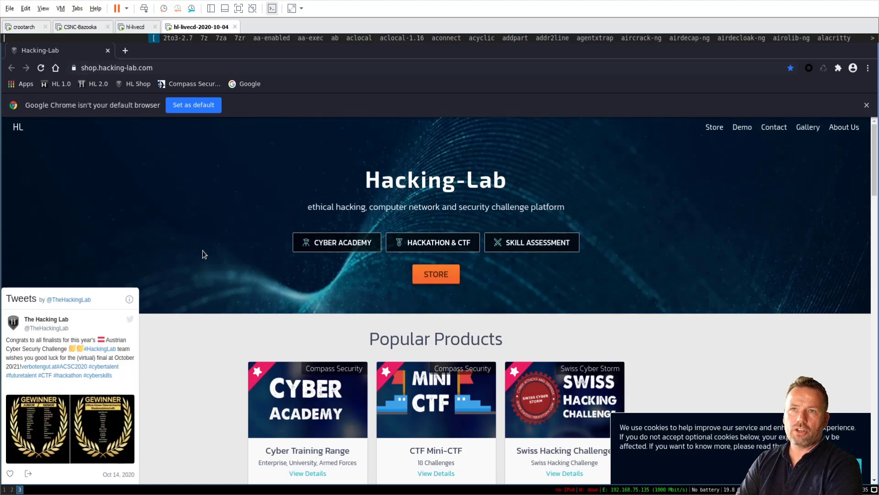
{"action": "type", "text": "thunar"}
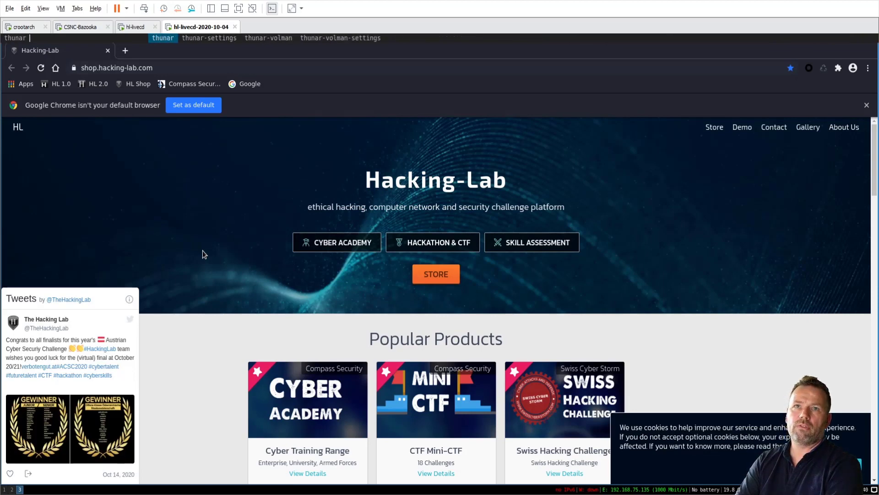
{"action": "key", "text": "Return"}
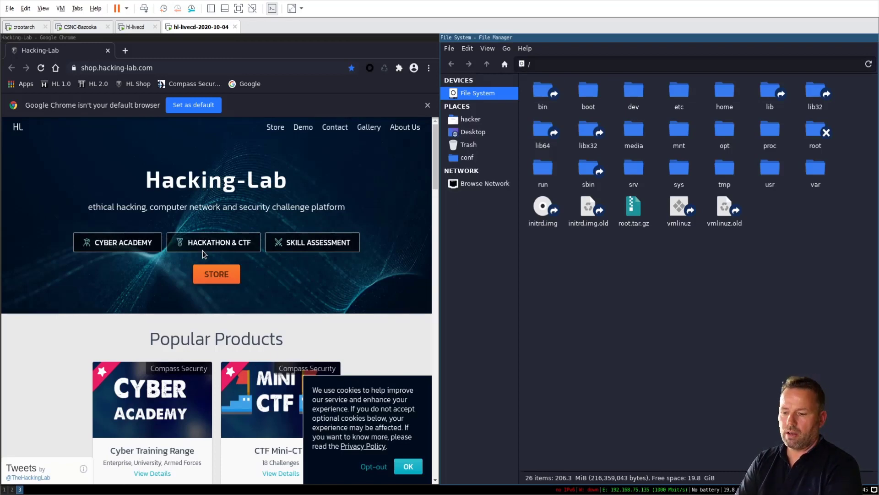
Close Thunar, relaunch thunar below Chrome from the launcher, then close it again.
{"action": "key", "text": "super+shift+q"}
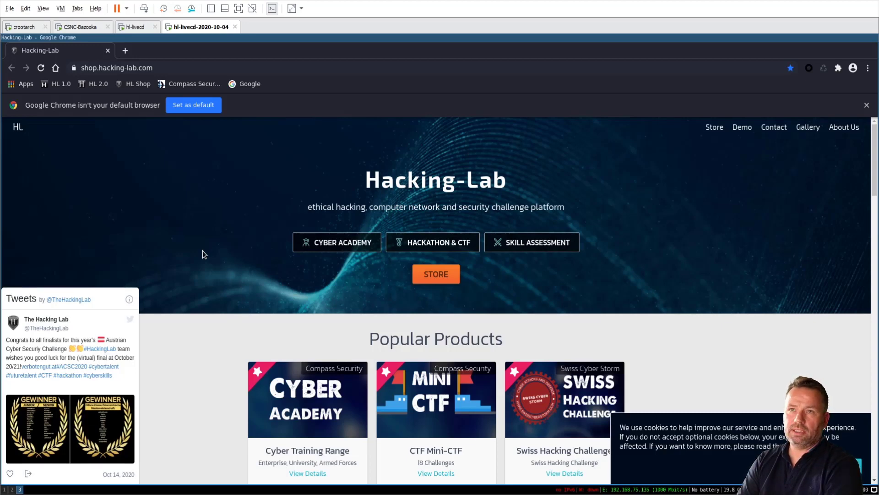
{"action": "key", "text": "super+d"}
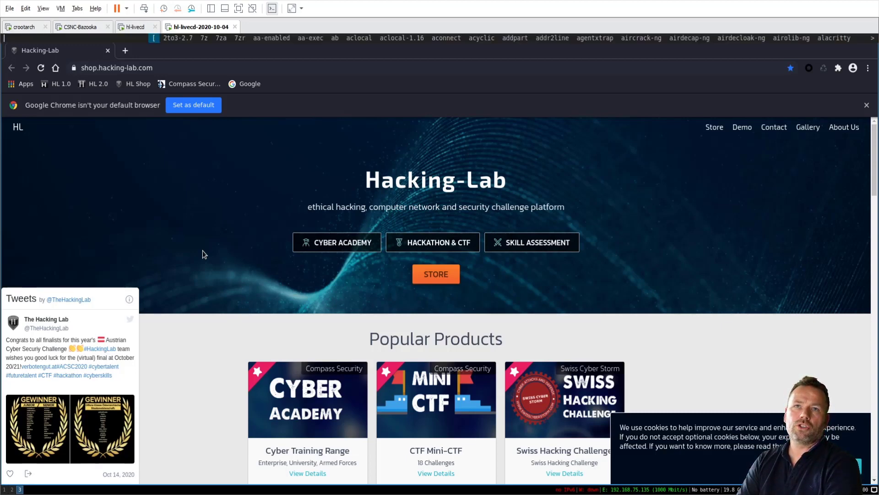
{"action": "type", "text": "thubna"}
{"action": "key", "text": "BackSpace"}
{"action": "key", "text": "BackSpace"}
{"action": "key", "text": "BackSpace"}
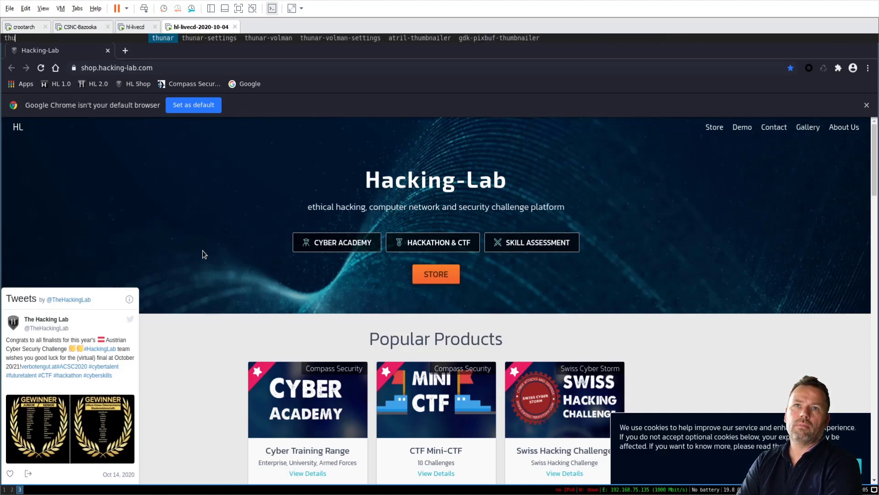
{"action": "type", "text": "ar"}
{"action": "key", "text": "BackSpace"}
{"action": "key", "text": "BackSpace"}
{"action": "key", "text": "BackSpace"}
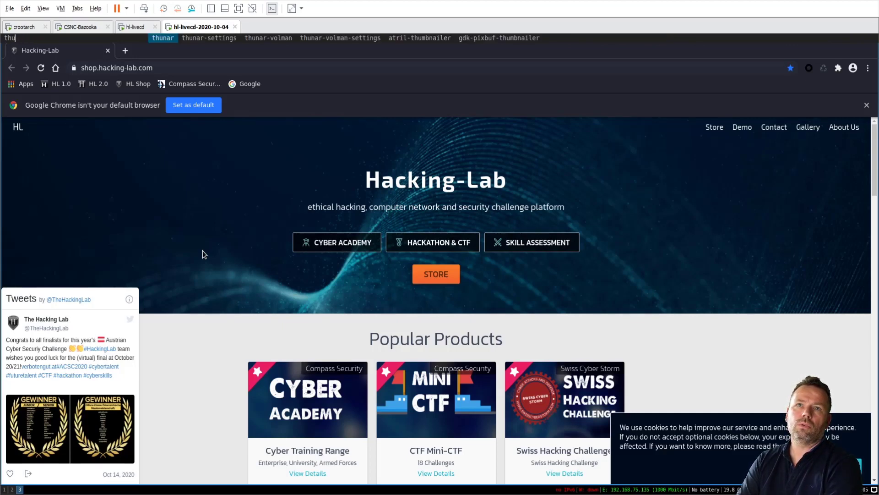
{"action": "type", "text": "nar /"}
{"action": "key", "text": "Return"}
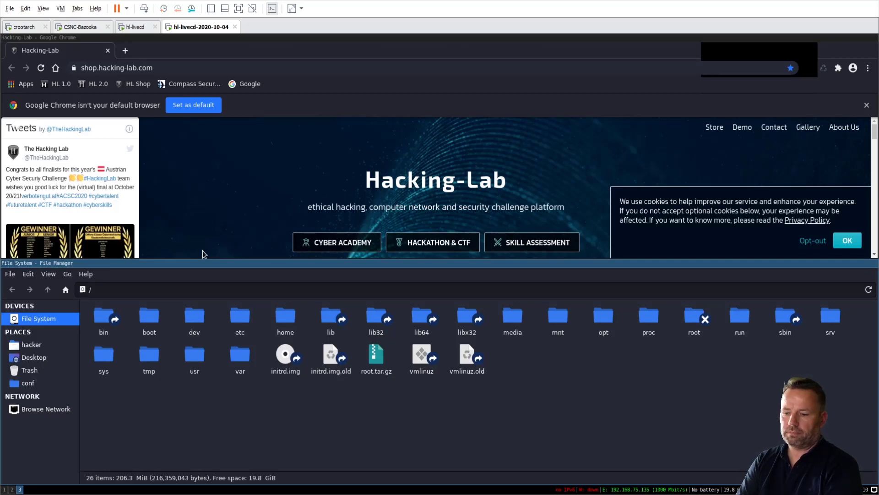
{"action": "key", "text": "super+shift+q"}
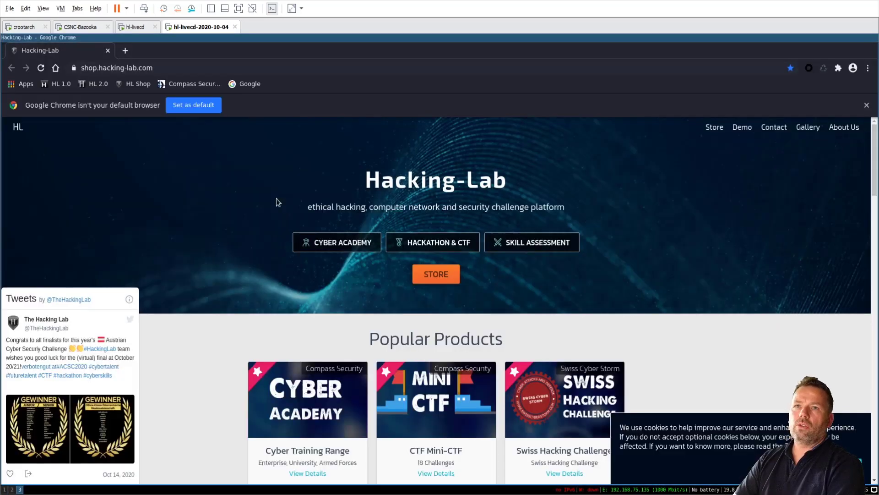
Open four terminals on workspace 4 and switch them to a tabbed layout.
{"action": "key", "text": "super+4"}
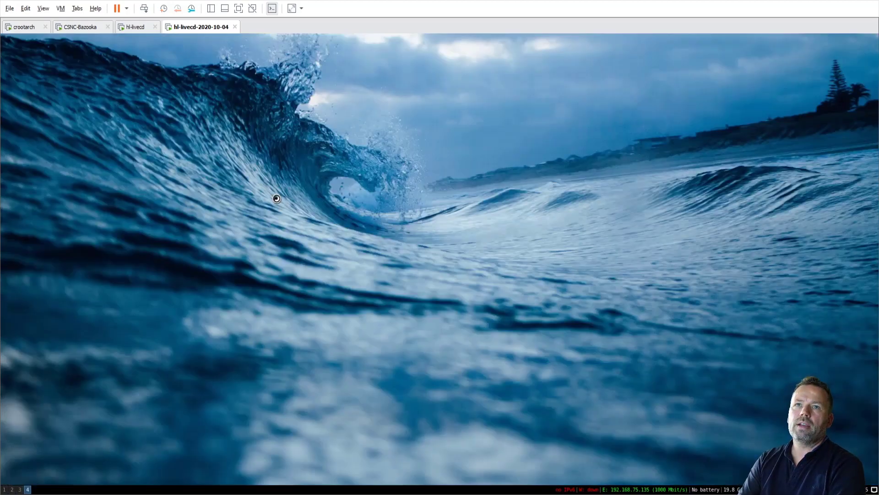
{"action": "key", "text": "super+Return"}
{"action": "key", "text": "super+Return"}
{"action": "key", "text": "super+Return"}
{"action": "key", "text": "super+Return"}
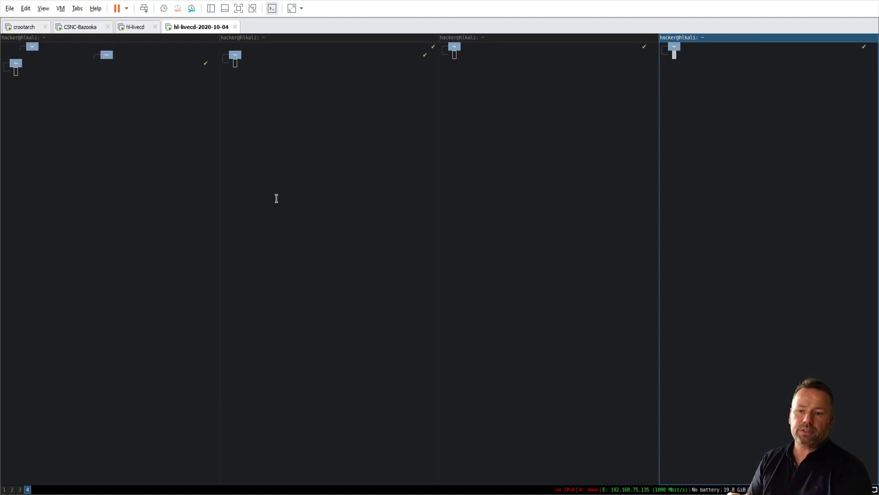
{"action": "key", "text": "super+w"}
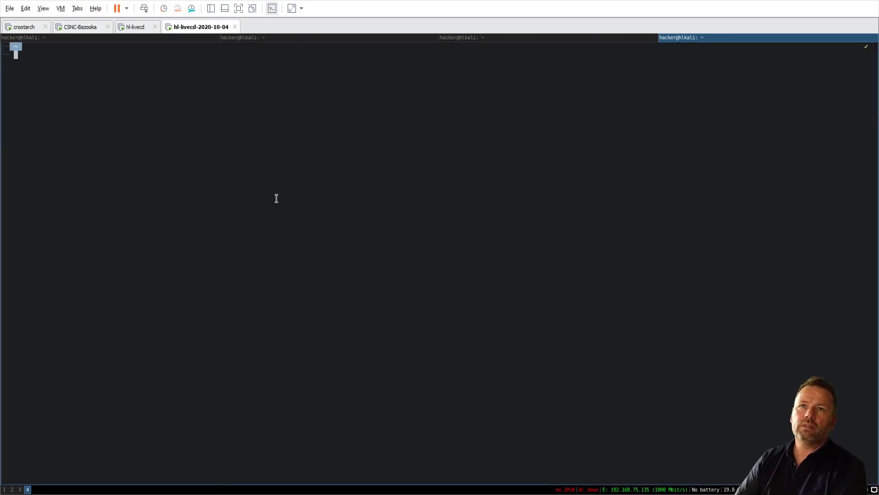
Run ifconfig -a in the first tab, type cl in the second, and run vmstat 1 in the third.
{"action": "key", "text": "super+Left"}
{"action": "key", "text": "super+Left"}
{"action": "key", "text": "super+Left"}
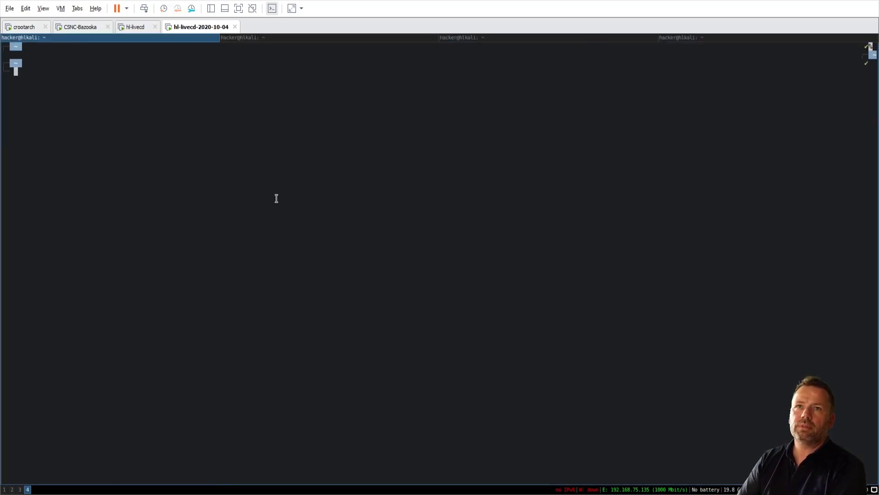
{"action": "type", "text": "ifconfig -a"}
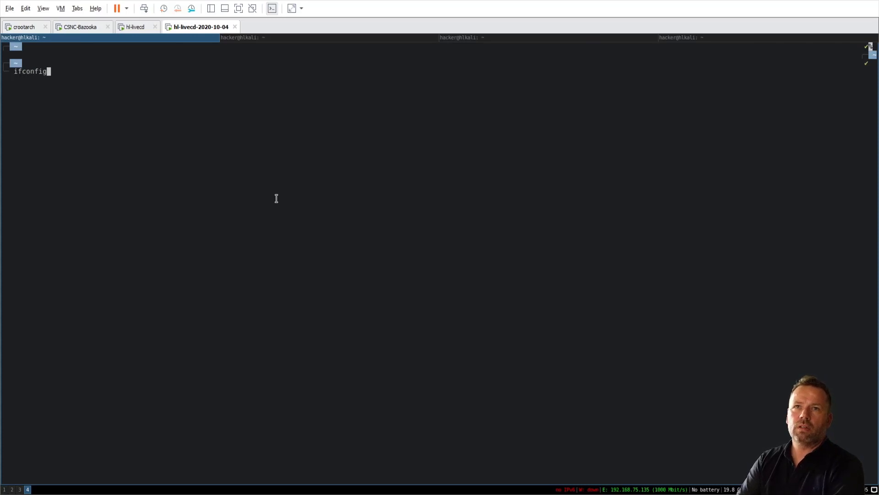
{"action": "key", "text": "Return"}
{"action": "key", "text": "super+Right"}
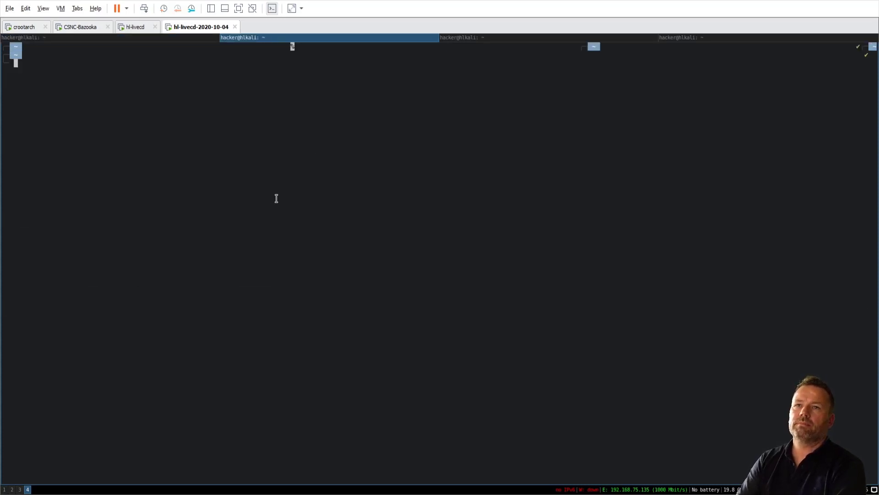
{"action": "type", "text": "cl"}
{"action": "key", "text": "super+Right"}
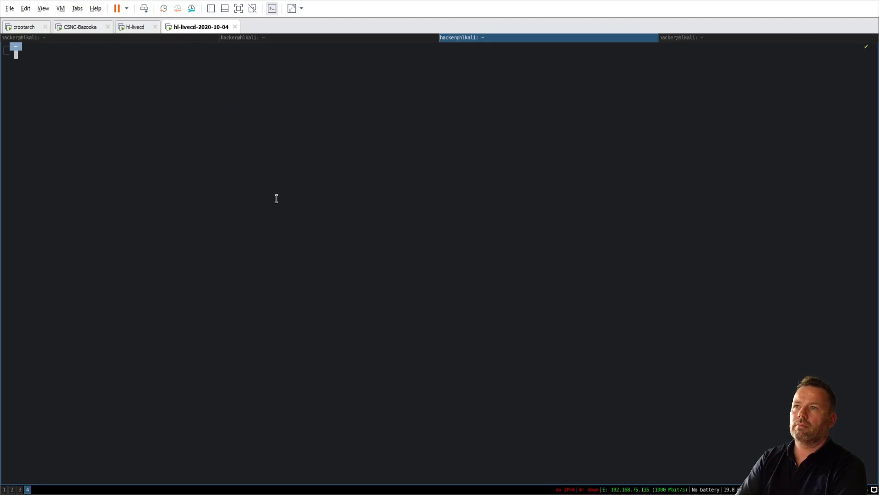
{"action": "type", "text": "vmstat 1"}
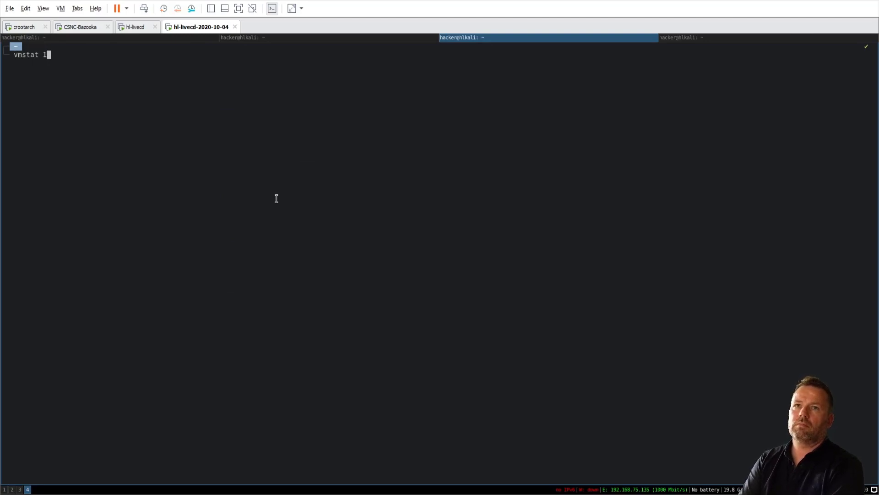
{"action": "key", "text": "Return"}
Run whoami in the fourth tab, then cycle back and forth across the tabs.
{"action": "key", "text": "super+Right"}
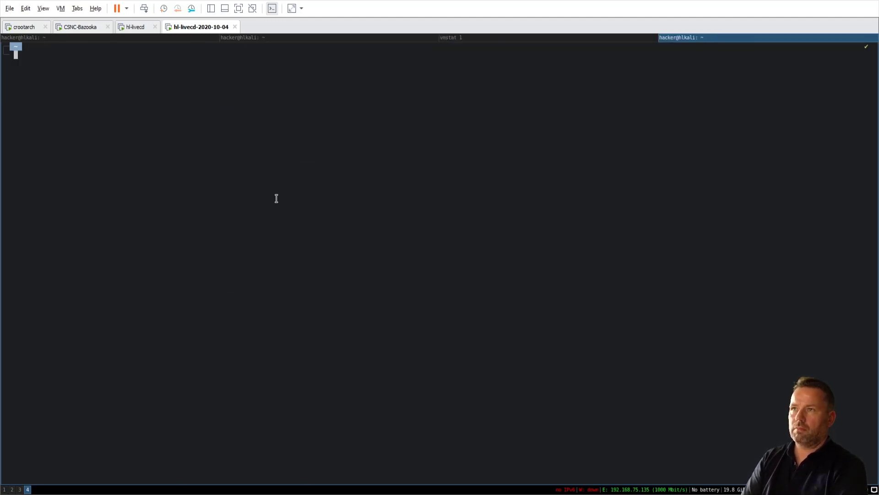
{"action": "type", "text": "whoami"}
{"action": "key", "text": "Return"}
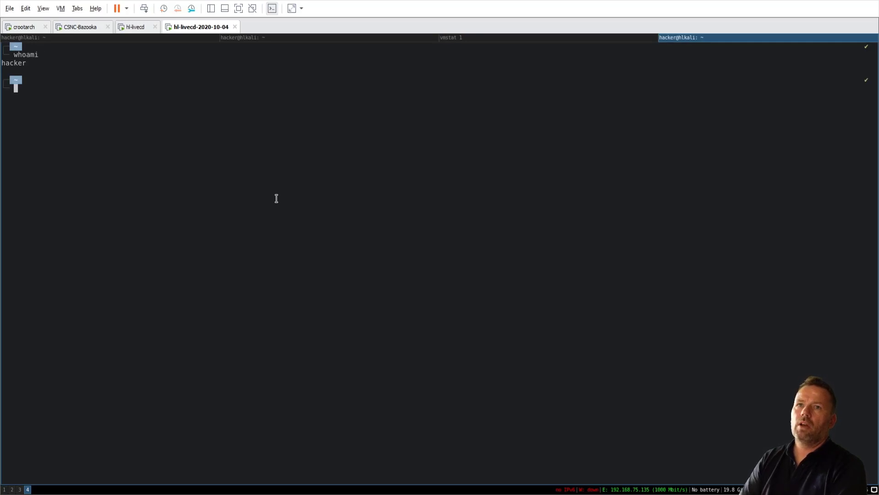
{"action": "key", "text": "super+Left"}
{"action": "key", "text": "super+Left"}
{"action": "key", "text": "super+Left"}
{"action": "key", "text": "super+Right"}
{"action": "key", "text": "super+Right"}
{"action": "key", "text": "super+Right"}
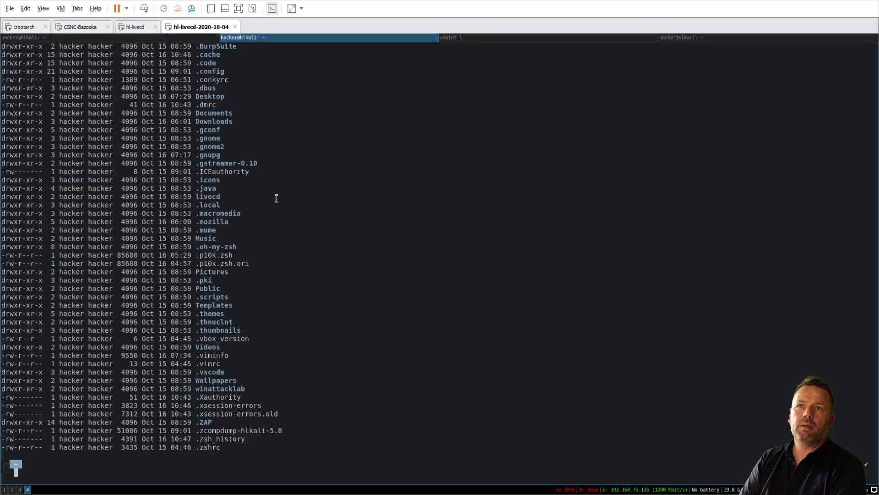
{"action": "key", "text": "super+Left"}
{"action": "key", "text": "super+Left"}
{"action": "key", "text": "super+Left"}
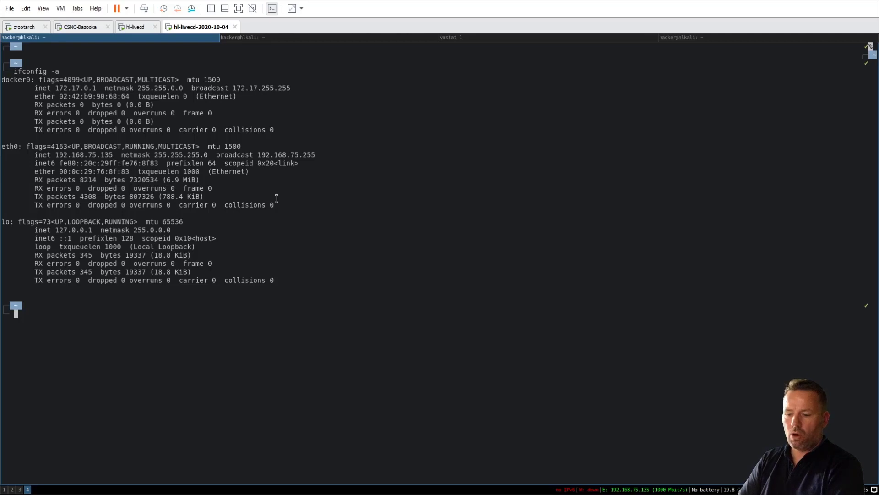
Switch to stacked layout, cycle focus through the stack, then return to side-by-side split layout.
{"action": "key", "text": "super+s"}
{"action": "key", "text": "super+Down"}
{"action": "key", "text": "super+Down"}
{"action": "key", "text": "super+Down"}
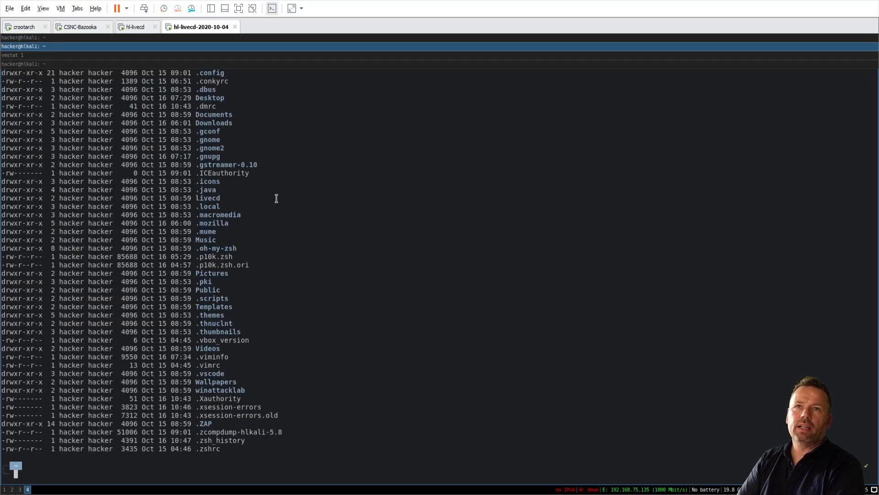
{"action": "key", "text": "super+Up"}
{"action": "key", "text": "super+Up"}
{"action": "key", "text": "super+Up"}
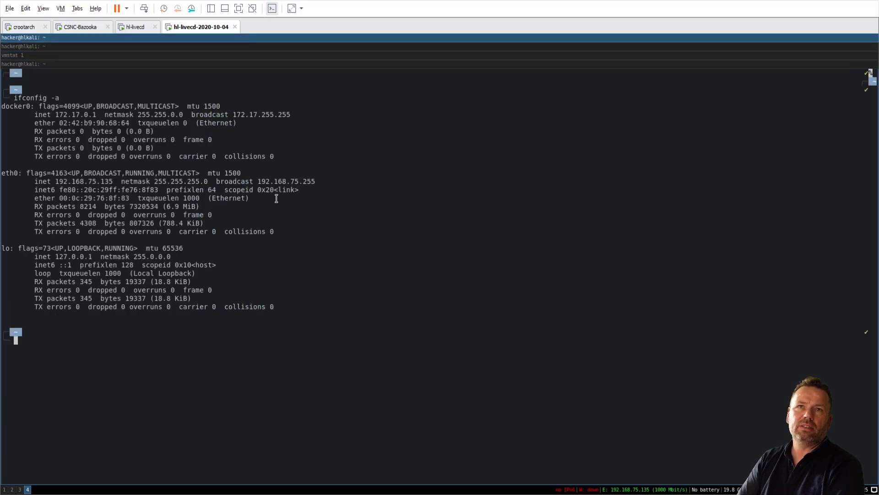
{"action": "key", "text": "super+Down"}
{"action": "key", "text": "super+Down"}
{"action": "key", "text": "super+Down"}
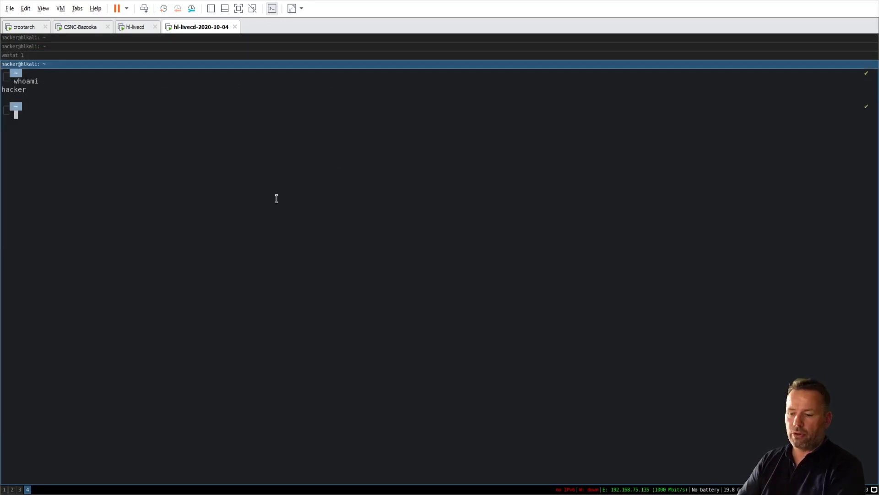
{"action": "key", "text": "super+e"}
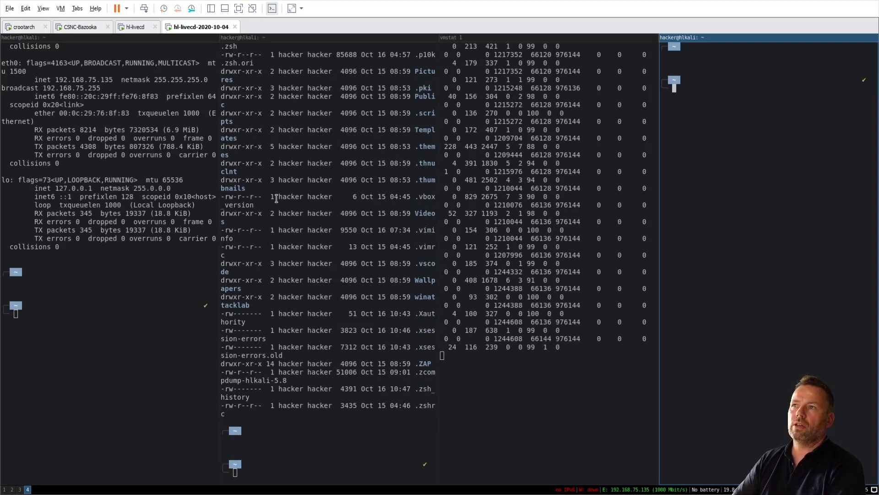
Float the vmstat terminal, nudge it up and left, then toggle it fullscreen and back.
{"action": "key", "text": "super+Left"}
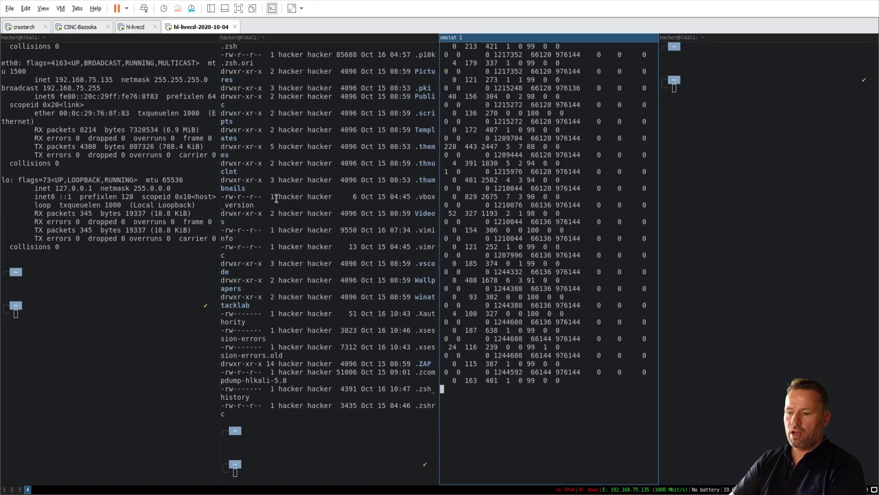
{"action": "key", "text": "alt+shift+f"}
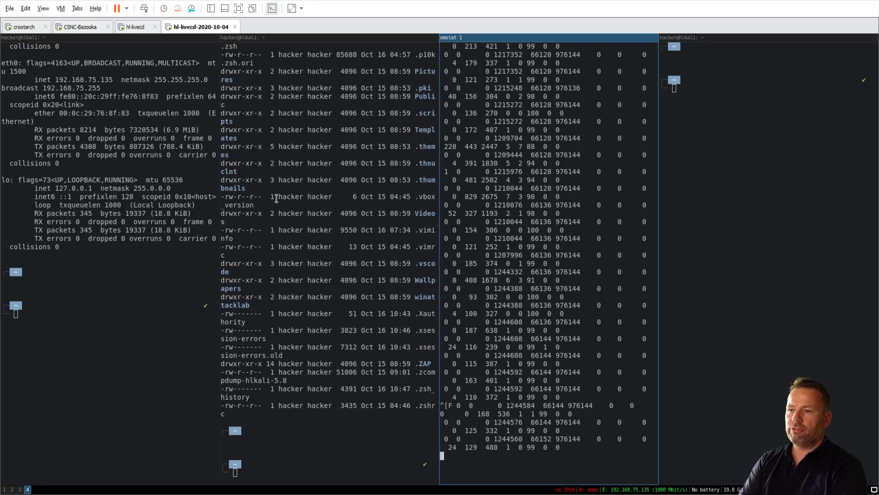
{"action": "key", "text": "super+shift+space"}
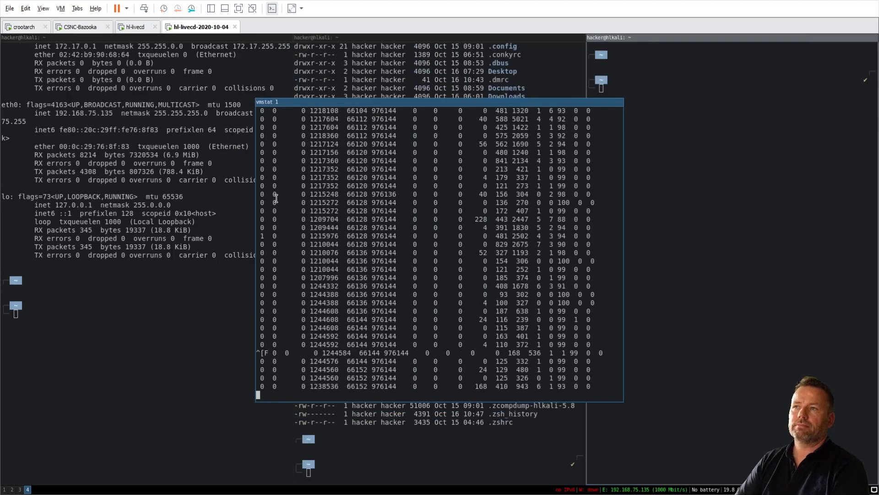
{"action": "key", "text": "super+shift+Left"}
{"action": "key", "text": "super+shift+Left"}
{"action": "key", "text": "super+shift+Left"}
{"action": "key", "text": "super+shift+Left"}
{"action": "key", "text": "super+shift+Left"}
{"action": "key", "text": "super+shift+Left"}
{"action": "key", "text": "super+shift+Left"}
{"action": "key", "text": "super+shift+Left"}
{"action": "key", "text": "super+shift+Left"}
{"action": "key", "text": "super+shift+Left"}
{"action": "key", "text": "super+shift+Left"}
{"action": "key", "text": "super+shift+Left"}
{"action": "key", "text": "super+shift+Left"}
{"action": "key", "text": "super+shift+Left"}
{"action": "key", "text": "super+shift+Left"}
{"action": "key", "text": "super+shift+Left"}
{"action": "key", "text": "super+shift+Left"}
{"action": "key", "text": "super+shift+Left"}
{"action": "key", "text": "super+shift+Left"}
{"action": "key", "text": "super+shift+Left"}
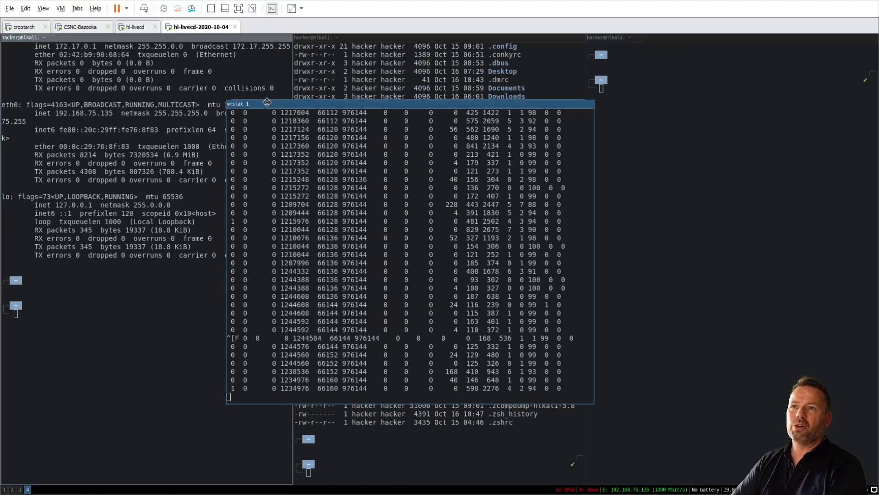
{"action": "key", "text": "super+shift+Up"}
{"action": "key", "text": "super+shift+Up"}
{"action": "key", "text": "super+shift+Up"}
{"action": "key", "text": "super+shift+Up"}
{"action": "key", "text": "super+shift+Up"}
{"action": "key", "text": "super+shift+Up"}
{"action": "key", "text": "super+shift+Up"}
{"action": "key", "text": "super+shift+Up"}
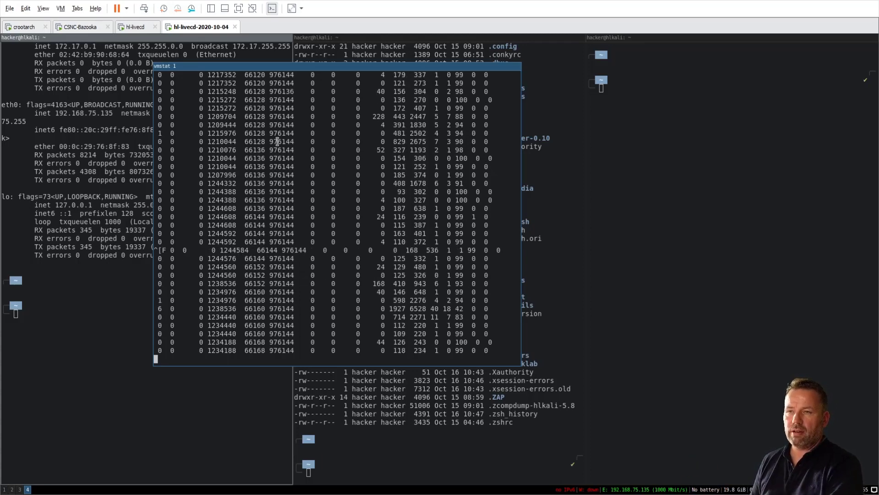
{"action": "key", "text": "super+f"}
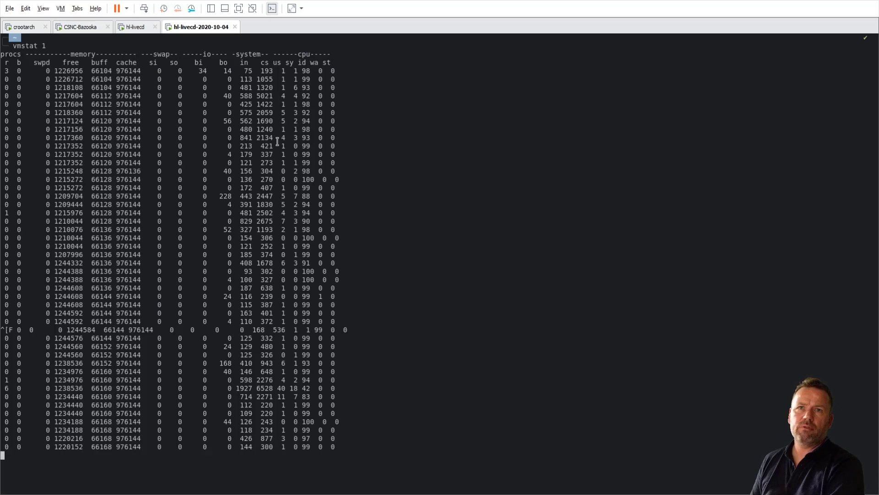
{"action": "key", "text": "super+f"}
Pass through workspace 2 to workspace 3's Chrome shop page and open terminals below the browser.
{"action": "key", "text": "super+2"}
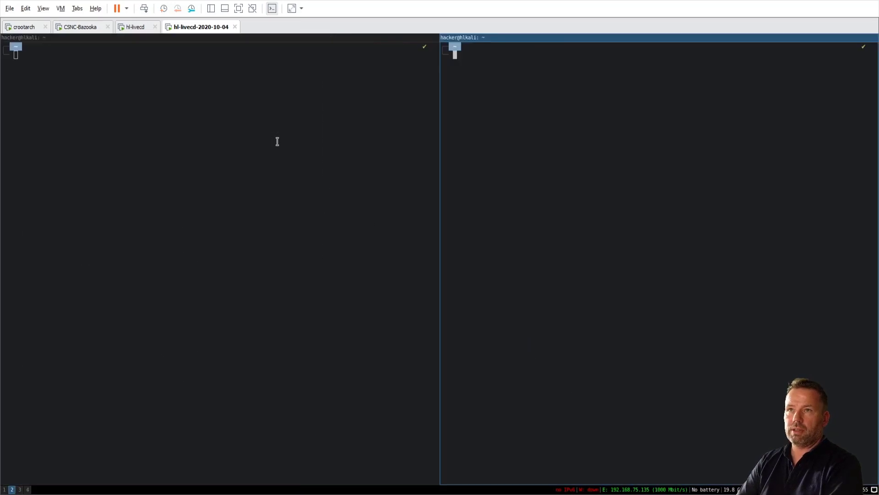
{"action": "key", "text": "super+3"}
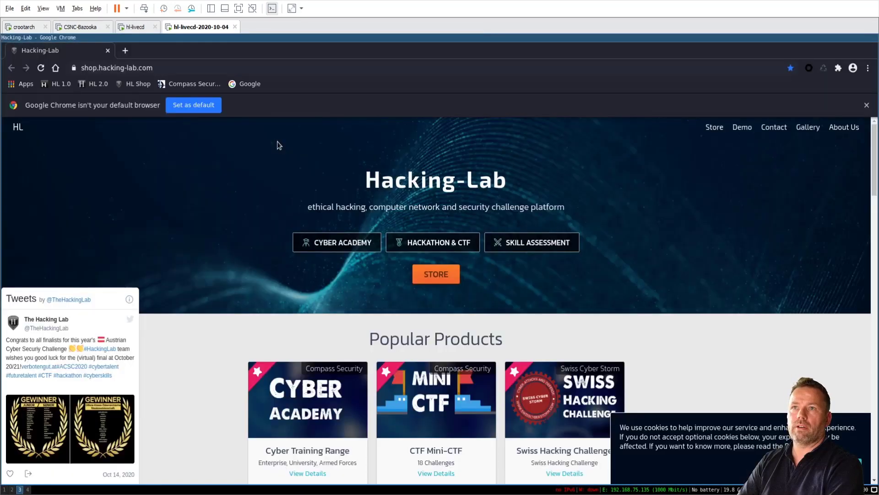
{"action": "key", "text": "super+Return"}
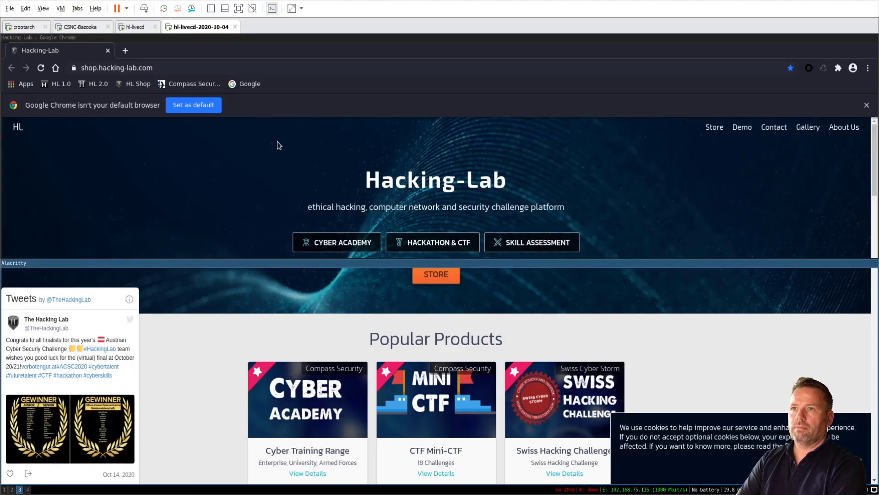
{"action": "key", "text": "super+Return"}
{"action": "key", "text": "super+Return"}
{"action": "key", "text": "super+Return"}
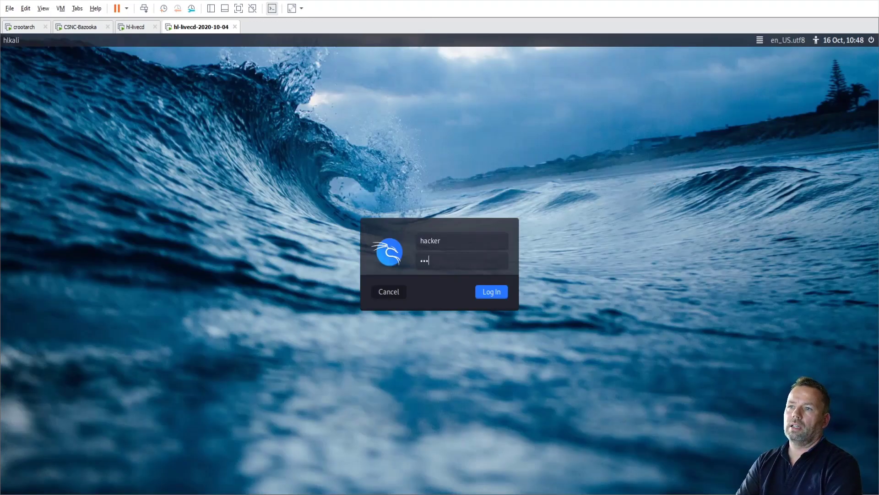
Submit the login, then open two terminals tiled side by side on workspace 1.
{"action": "key", "text": "Return"}
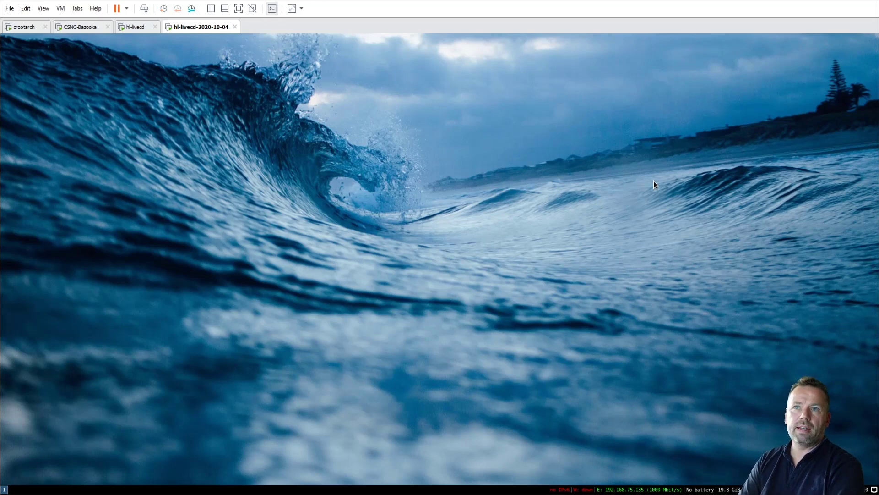
{"action": "key", "text": "super+Return"}
{"action": "key", "text": "super+Return"}
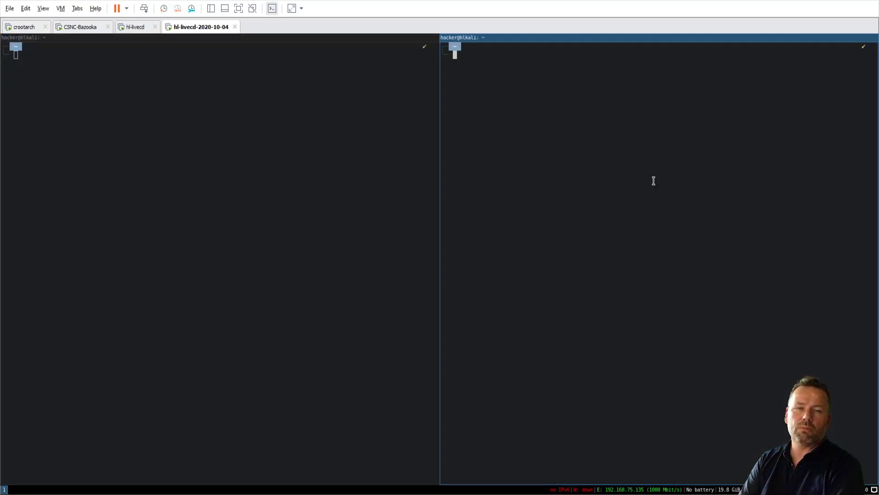
{"action": "key", "text": "super+Return"}
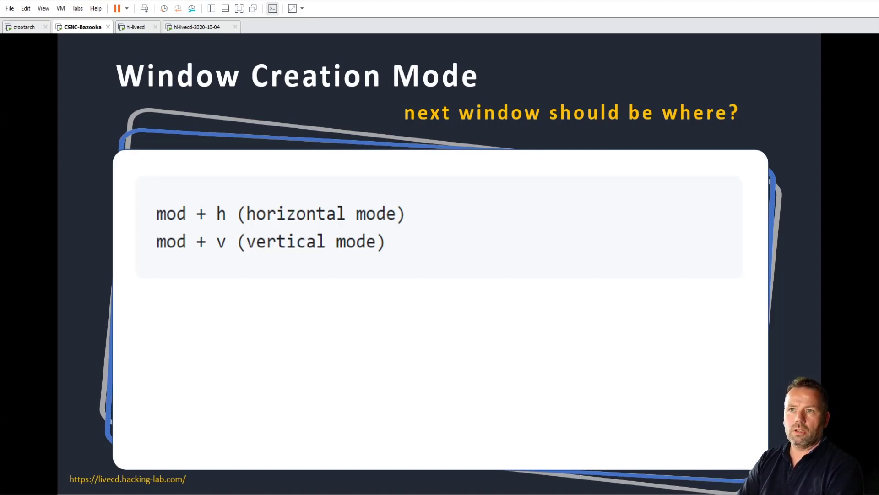
Advance the presentation to the 'Window Selection' slide.
{"action": "key", "text": "Right"}
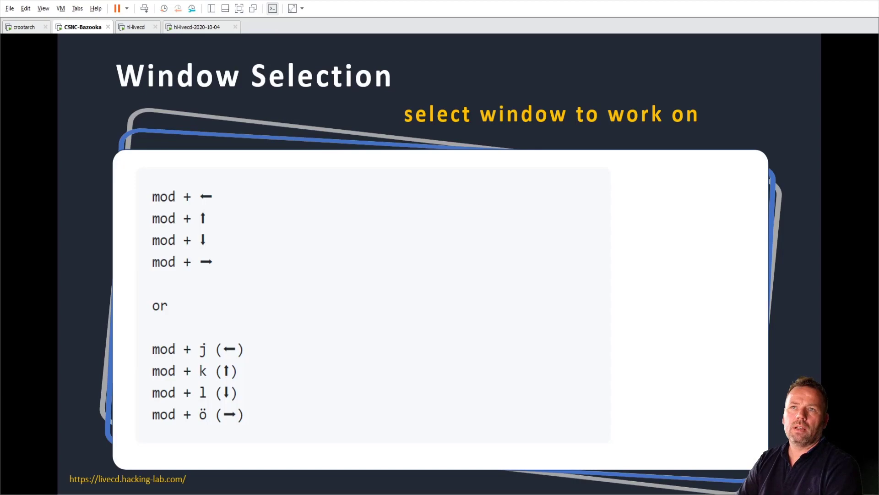
Page forward through 'Window Arrangement (move)' and 'Window View' to the 'Terminal Font Size' slide.
{"action": "key", "text": "Right"}
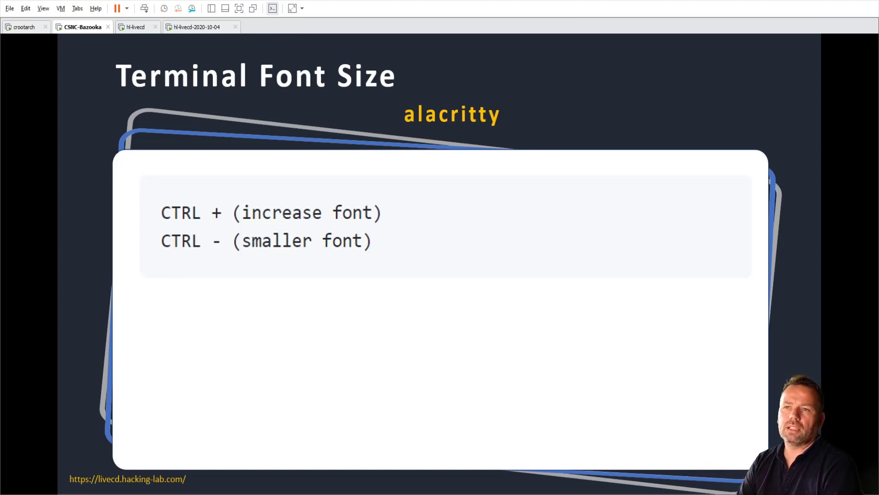
Show the 'Hacking-Lab LiveCD' VirtualBox / VMware slide.
{"action": "key", "text": "Right"}
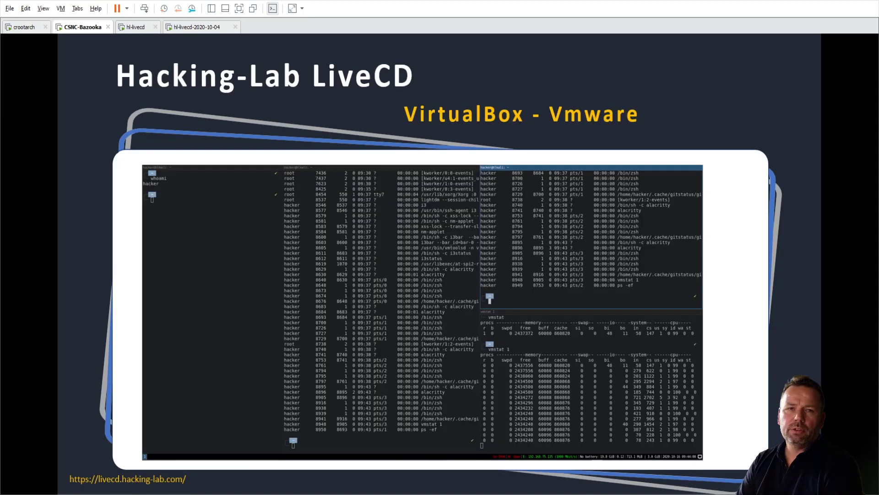